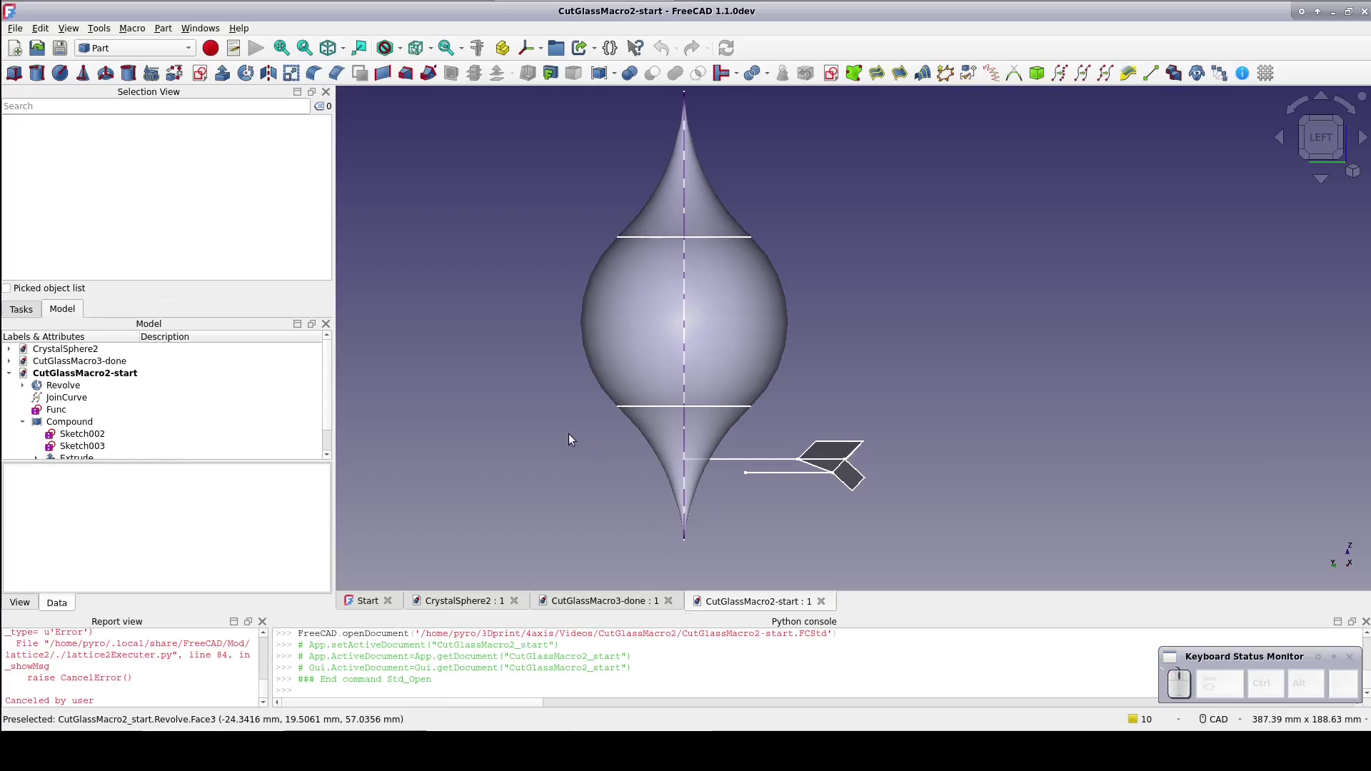
# Step: Delete the Func sketch from the CutGlassMacro2-start document
pyautogui.click(62, 410)
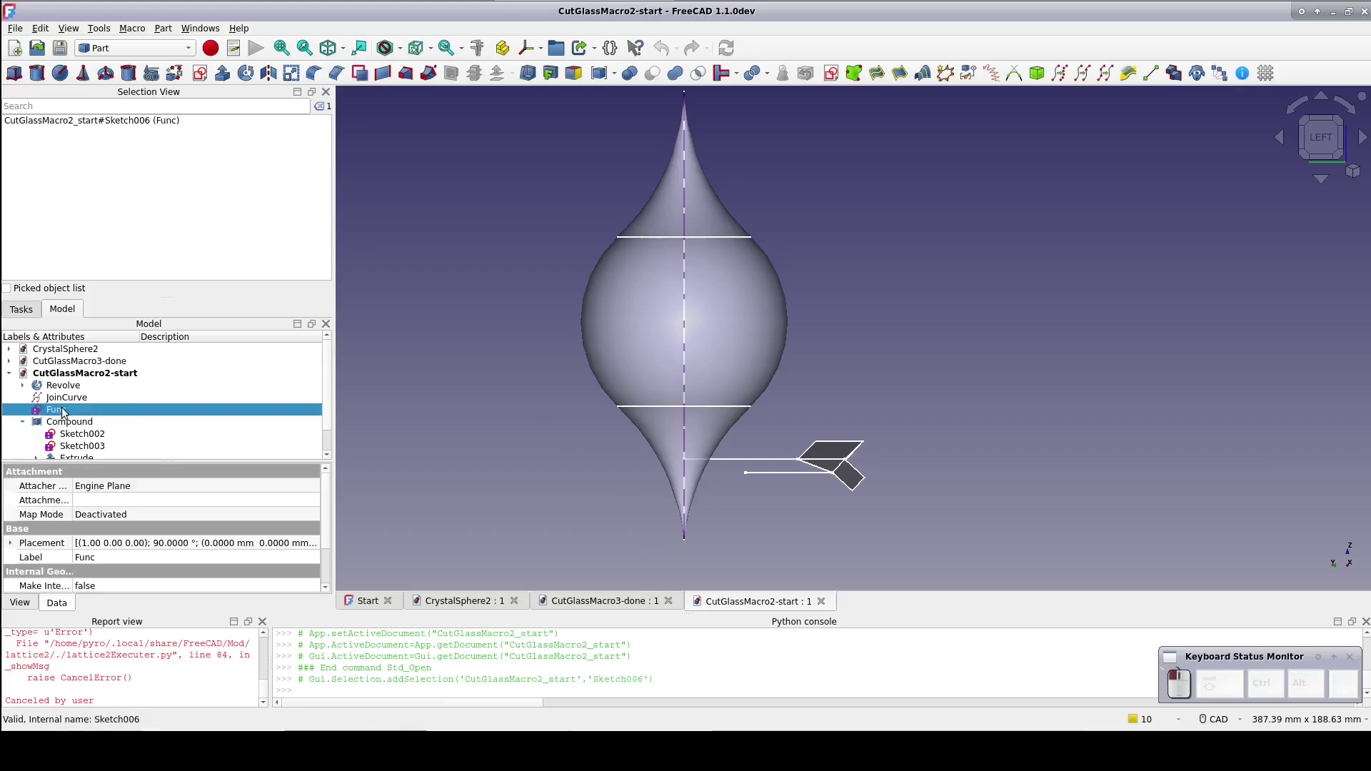
pyautogui.press('Delete')
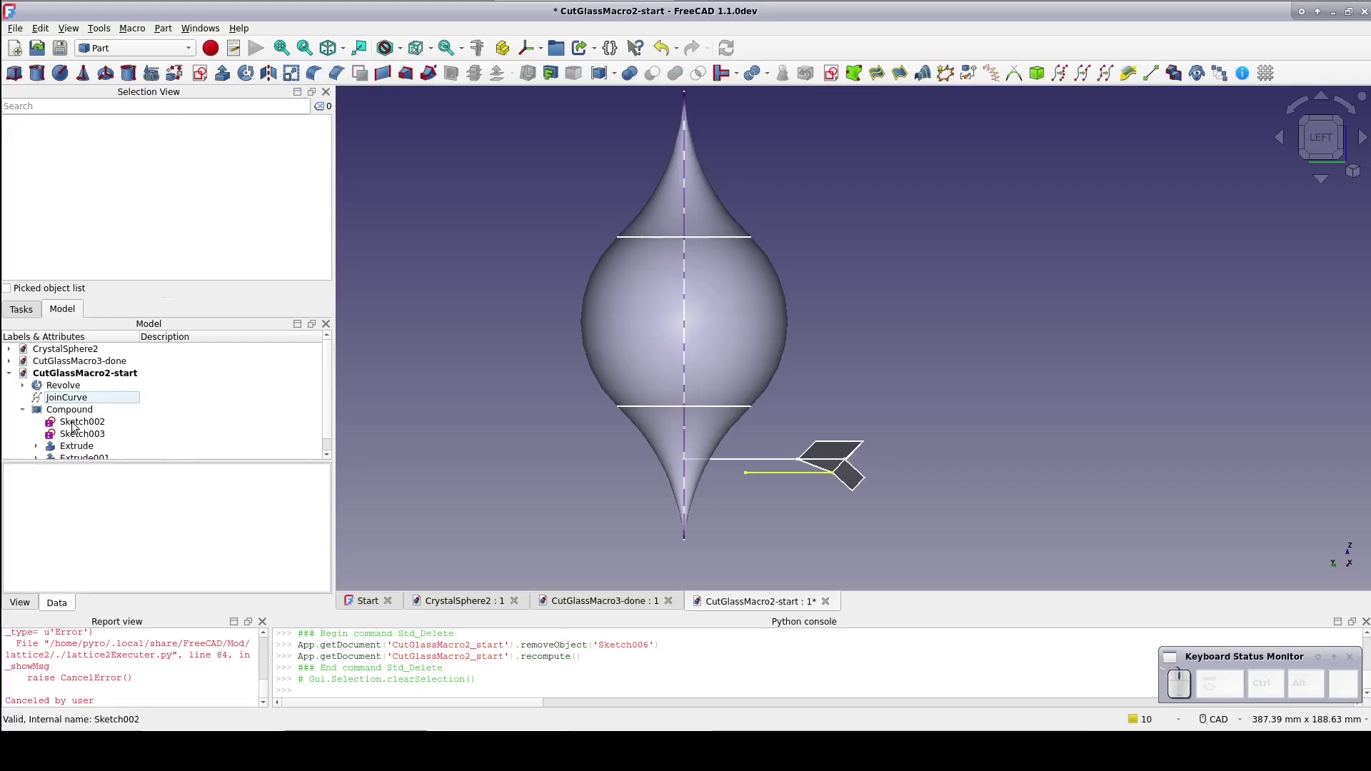
# Step: In Sketch002, add the Revolve face's intersection as external geometry and delete the construction circle's radius constraint
pyautogui.doubleClick(72, 423)
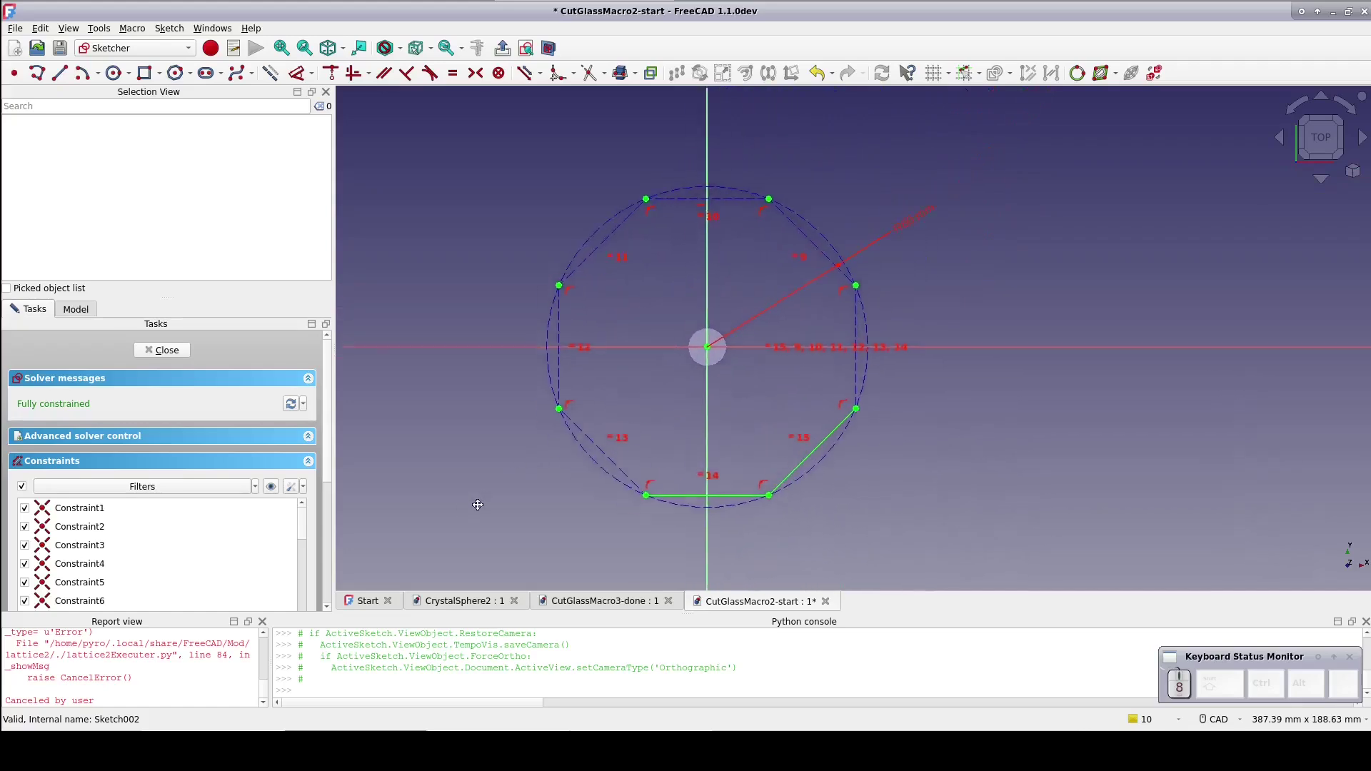
pyautogui.press('g')
pyautogui.press('x')
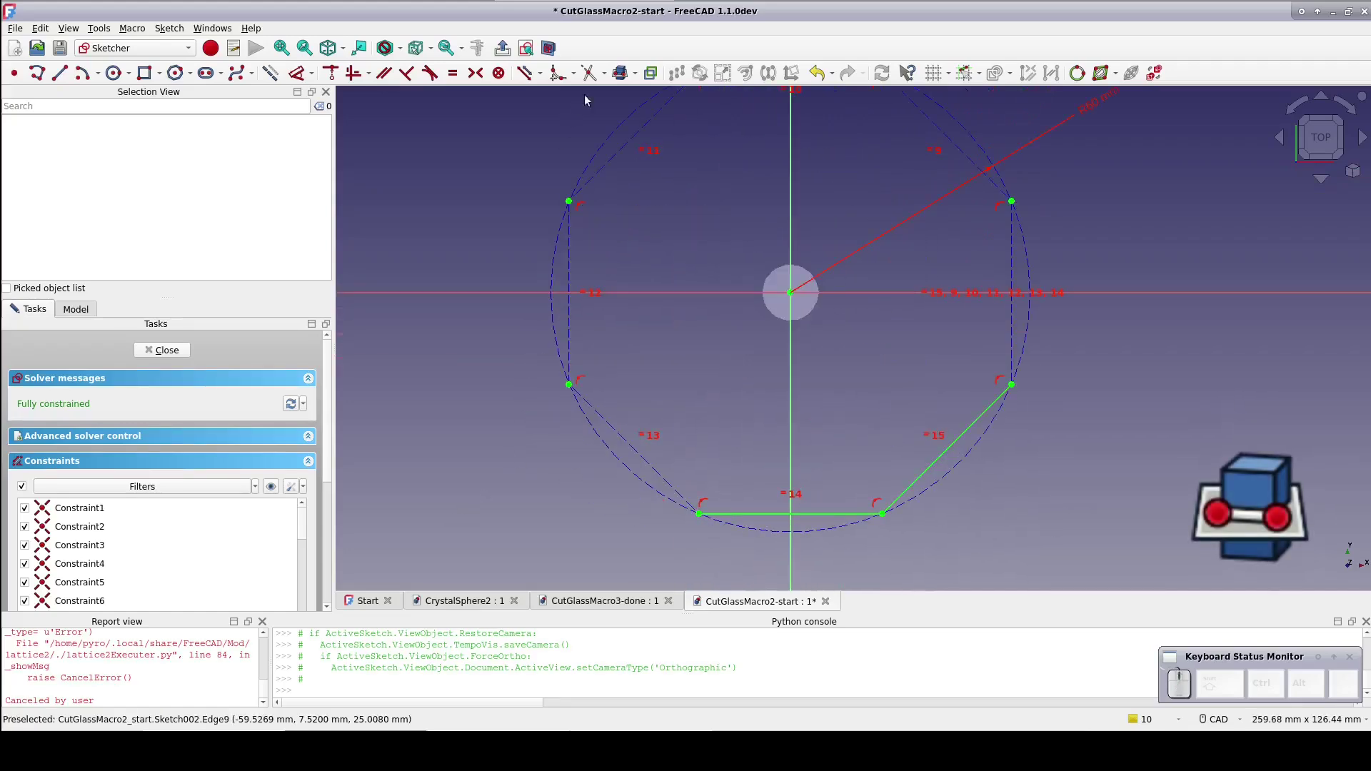
pyautogui.click(789, 291)
pyautogui.rightClick(690, 230)
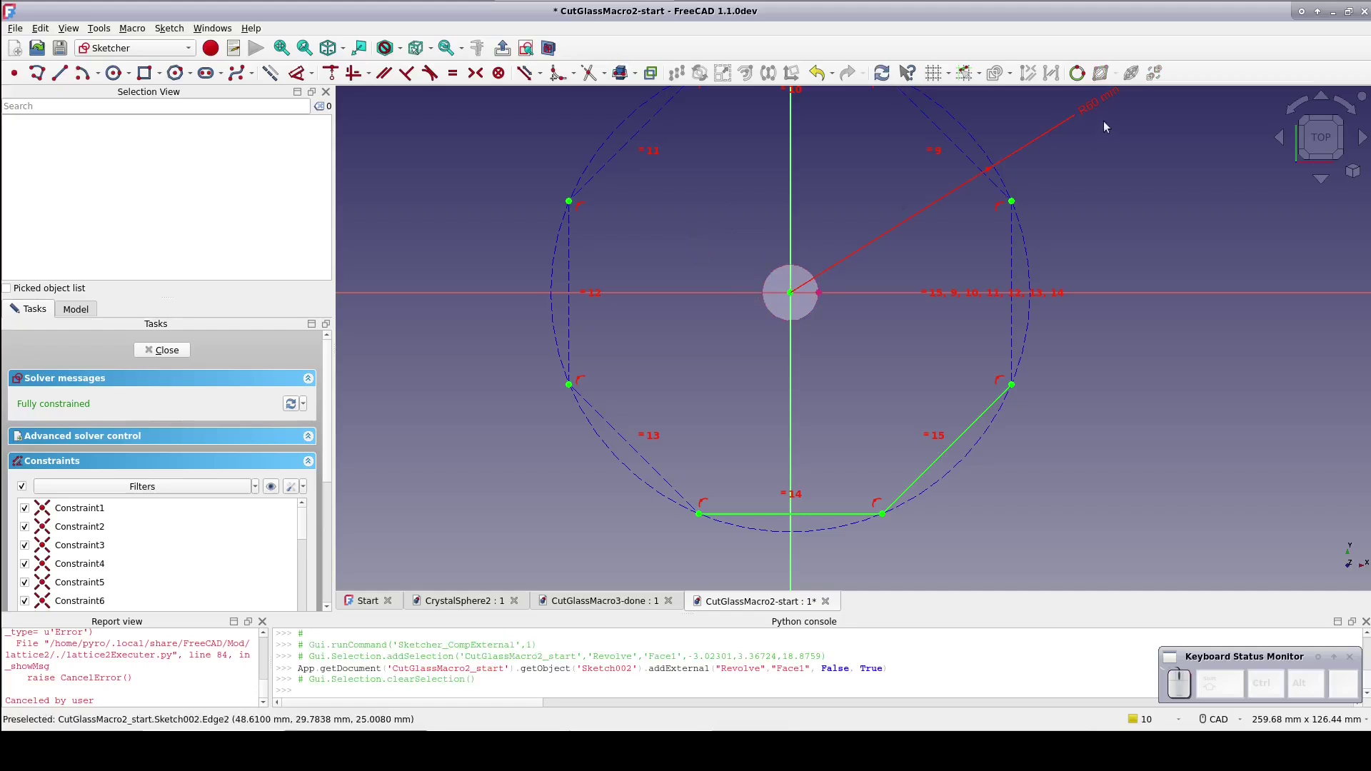
pyautogui.click(1083, 112)
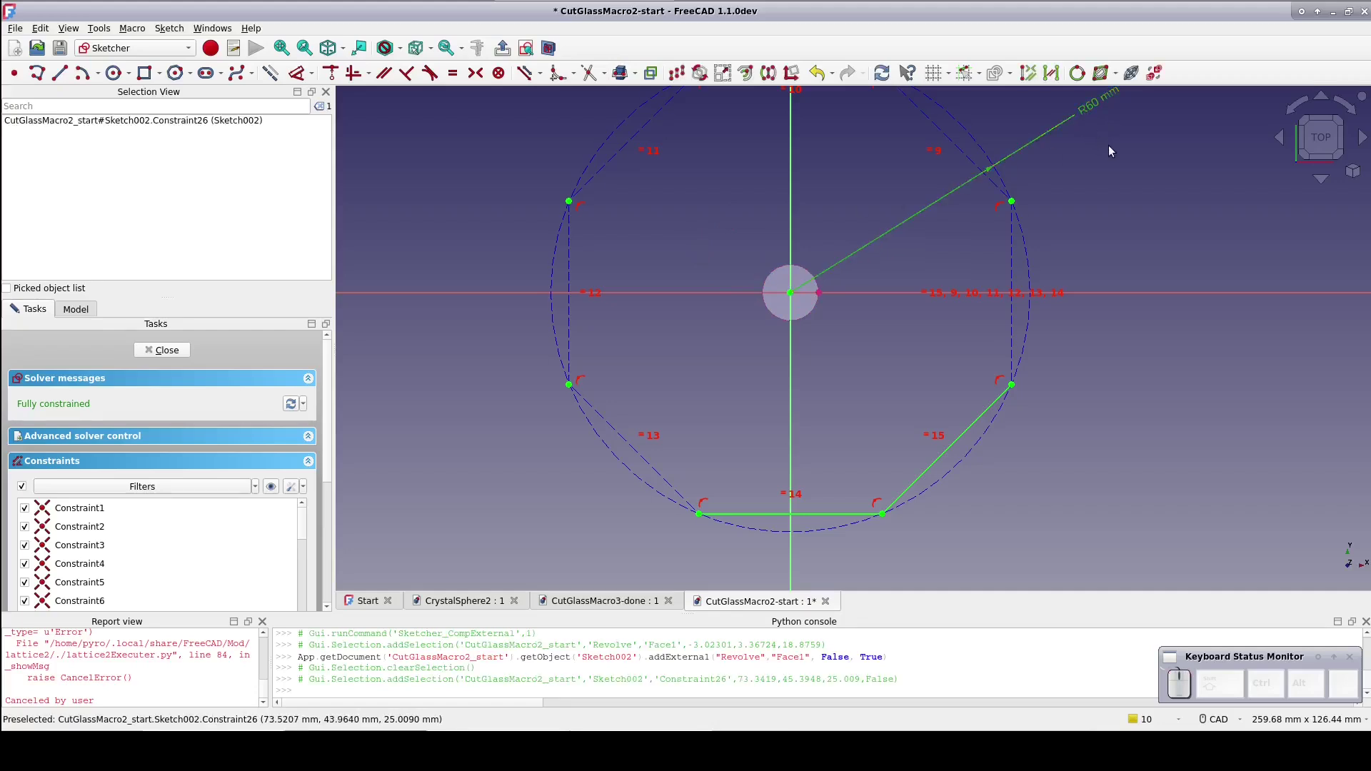
pyautogui.press('Delete')
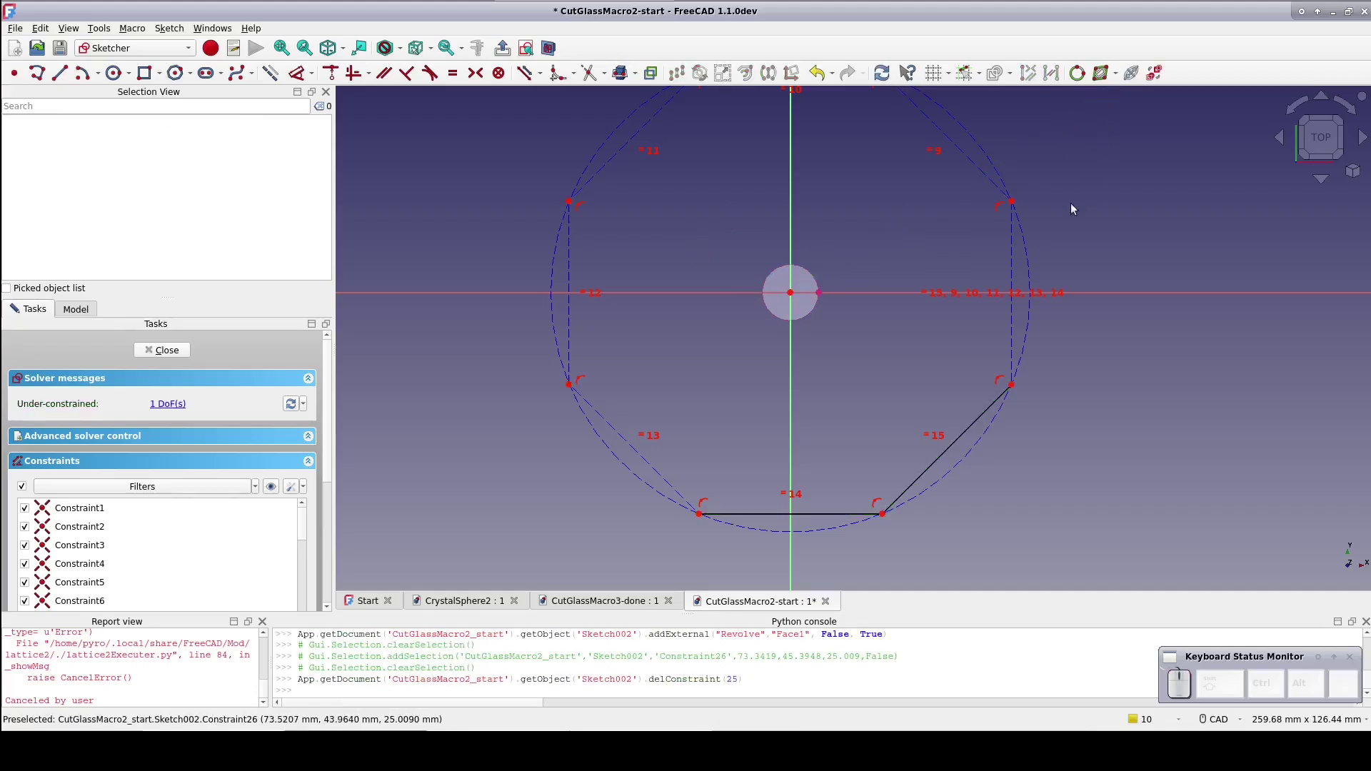
# Step: Try to apply an equality constraint between Sketch002's construction circle and the external intersection curve
pyautogui.click(1027, 258)
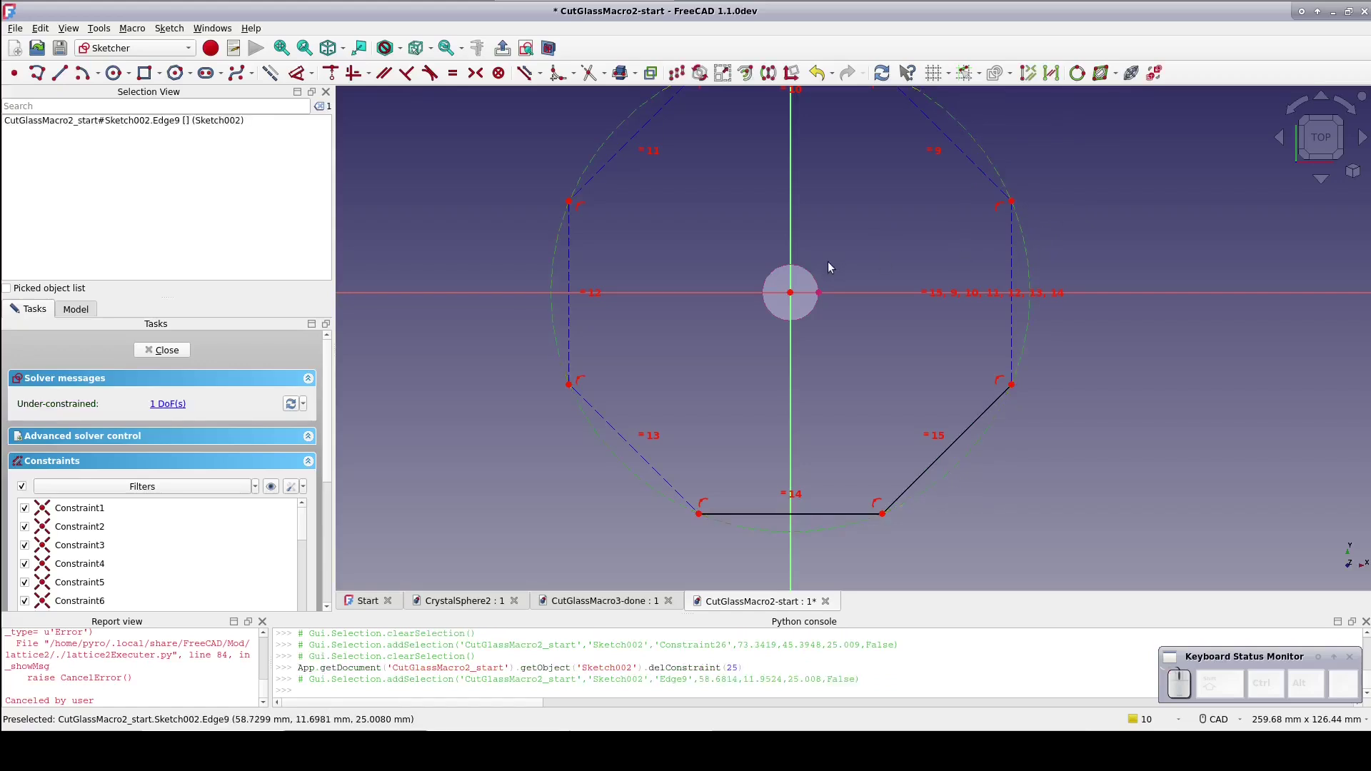
pyautogui.click(802, 267)
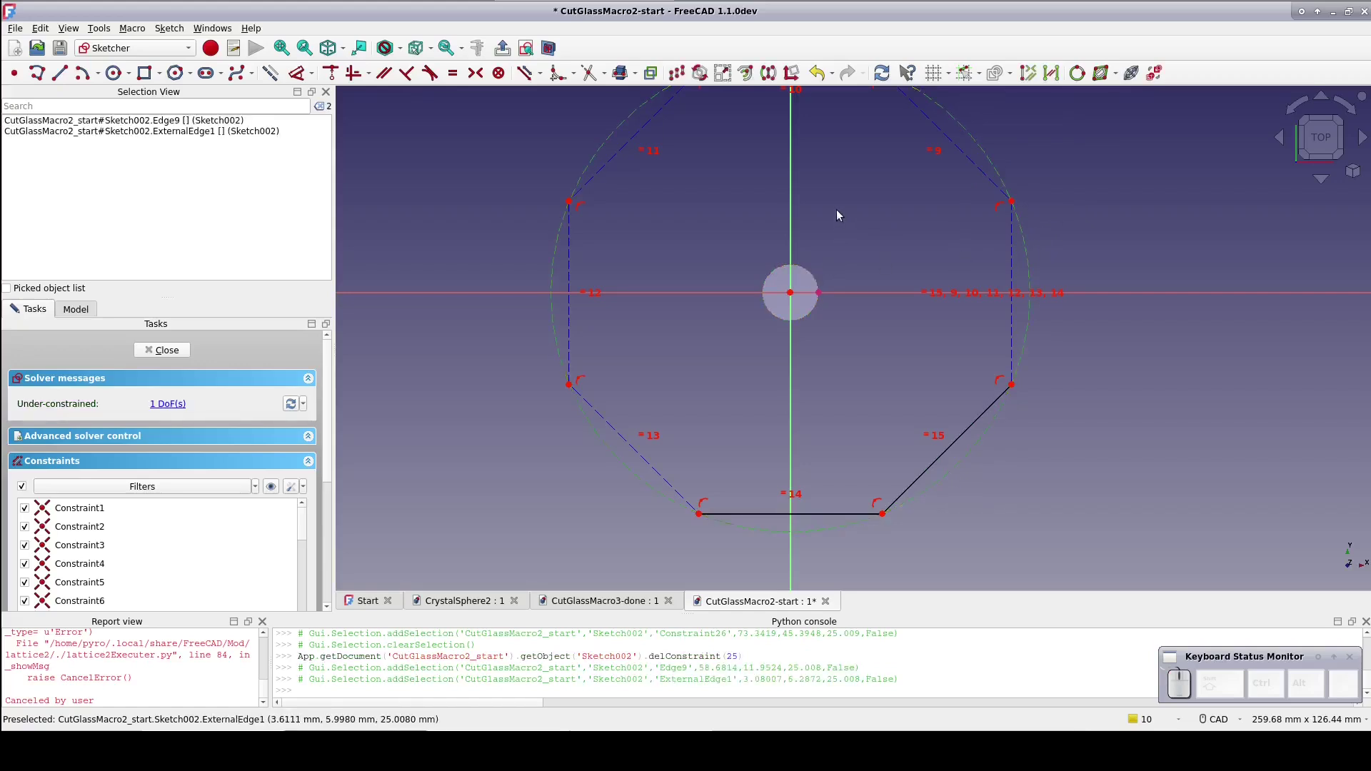
pyautogui.click(453, 73)
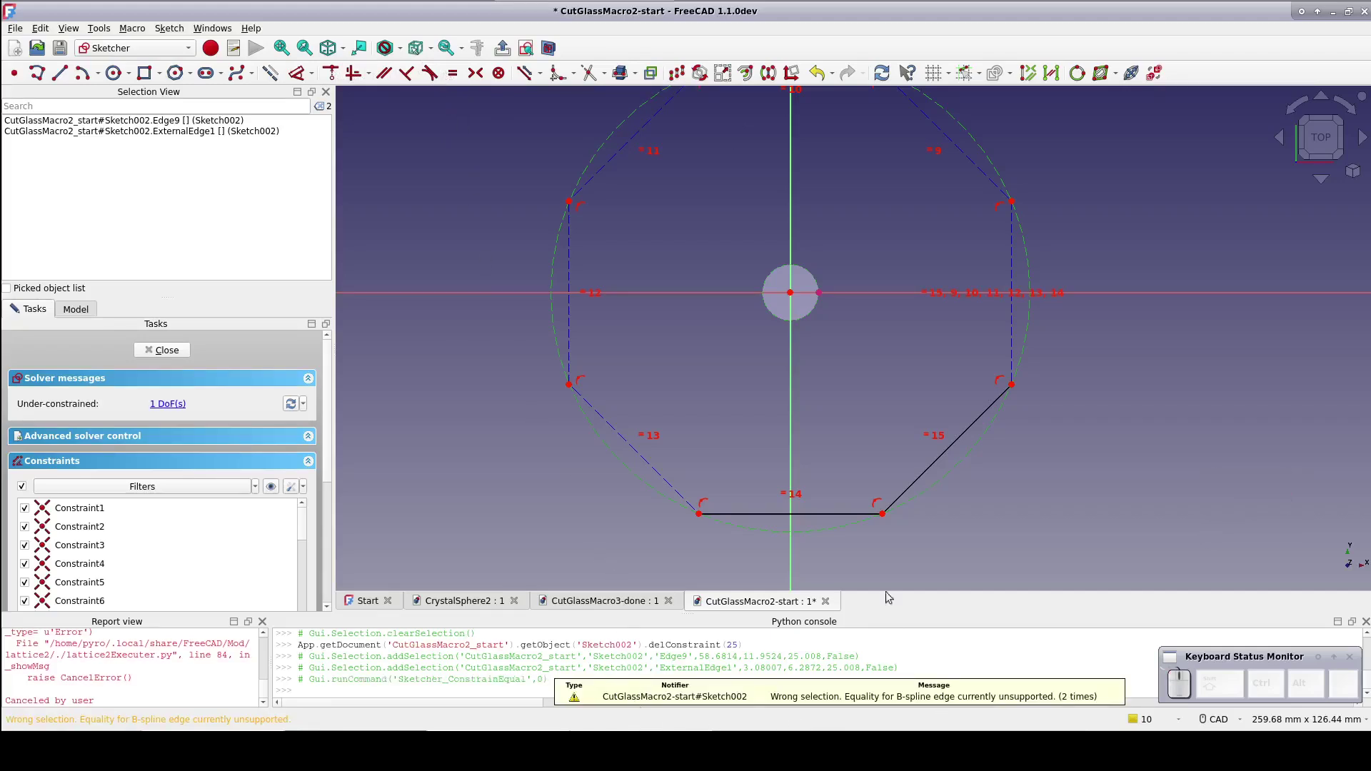
pyautogui.click(874, 385)
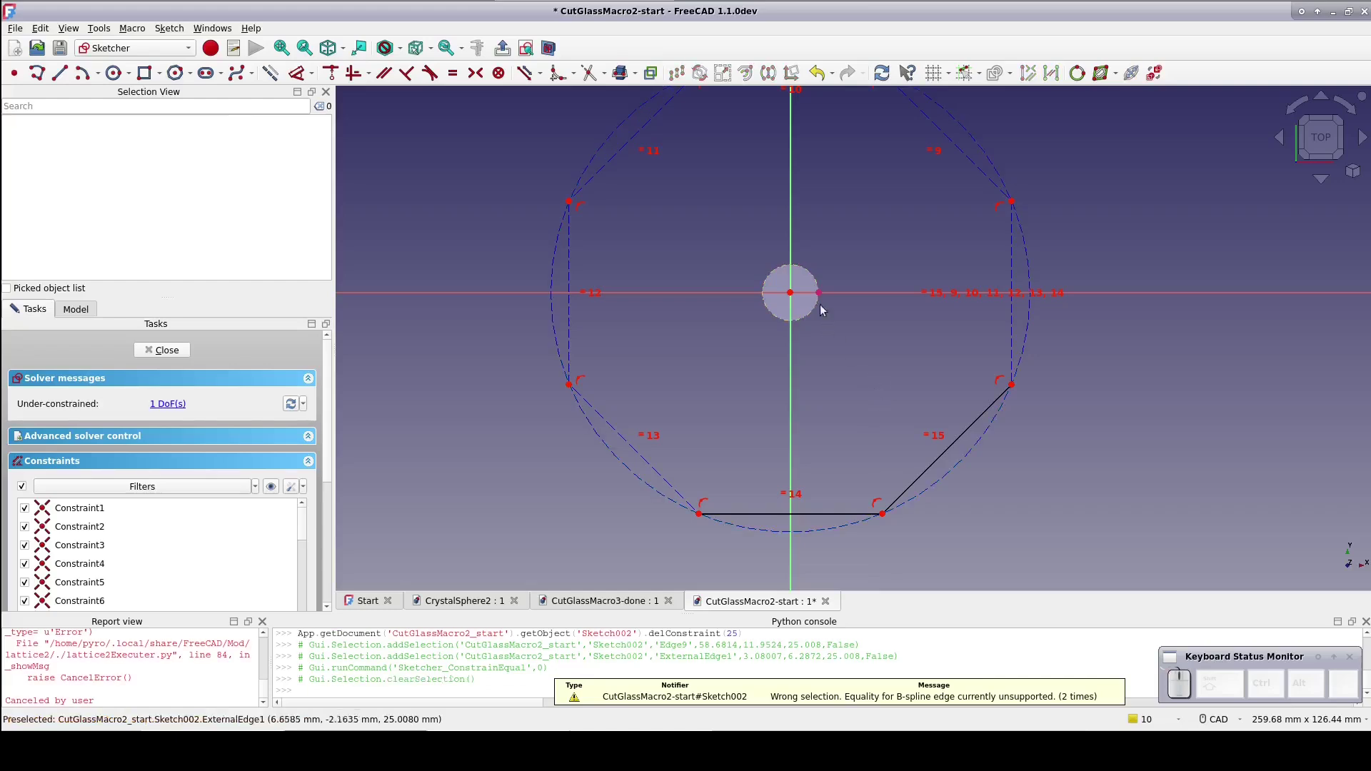
# Step: Delete the external intersection curve from Sketch002 and finish editing the sketch
pyautogui.click(814, 282)
pyautogui.press('Delete')
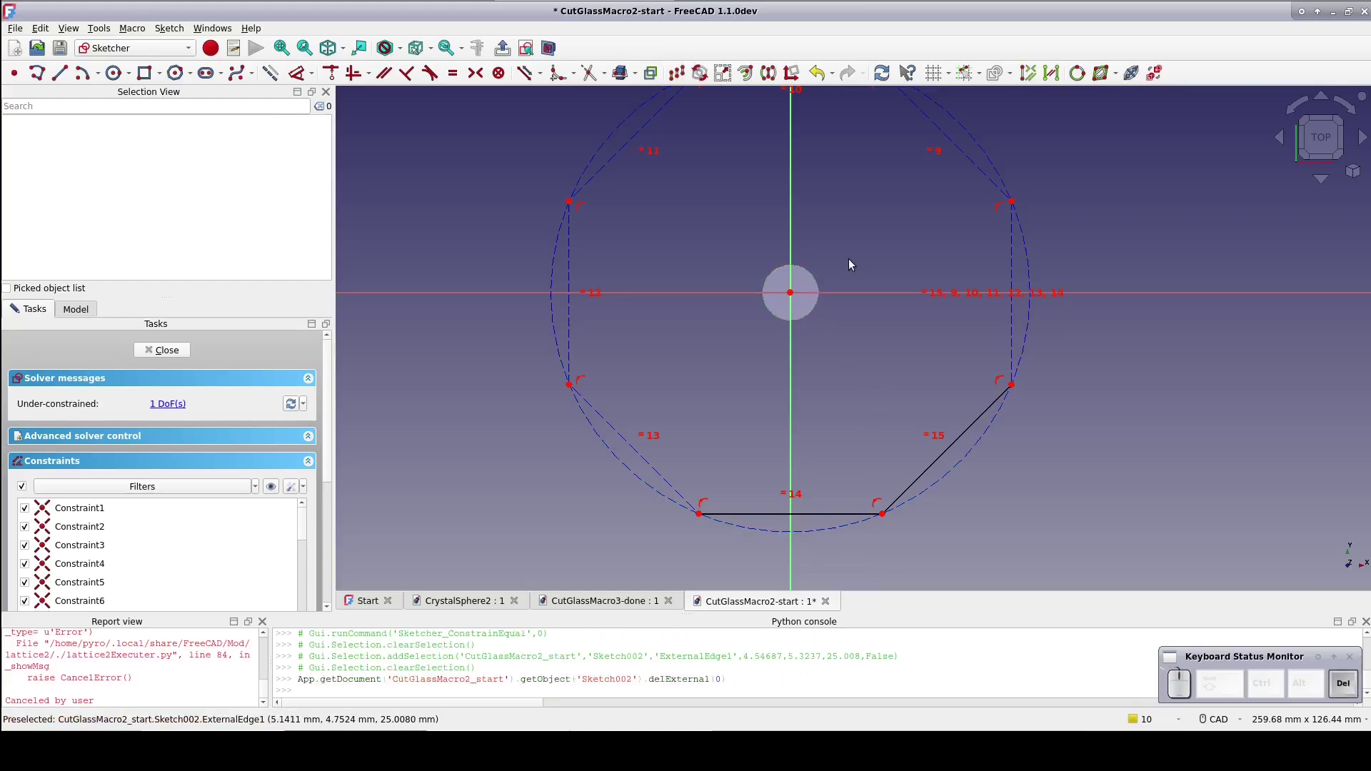
pyautogui.click(160, 351)
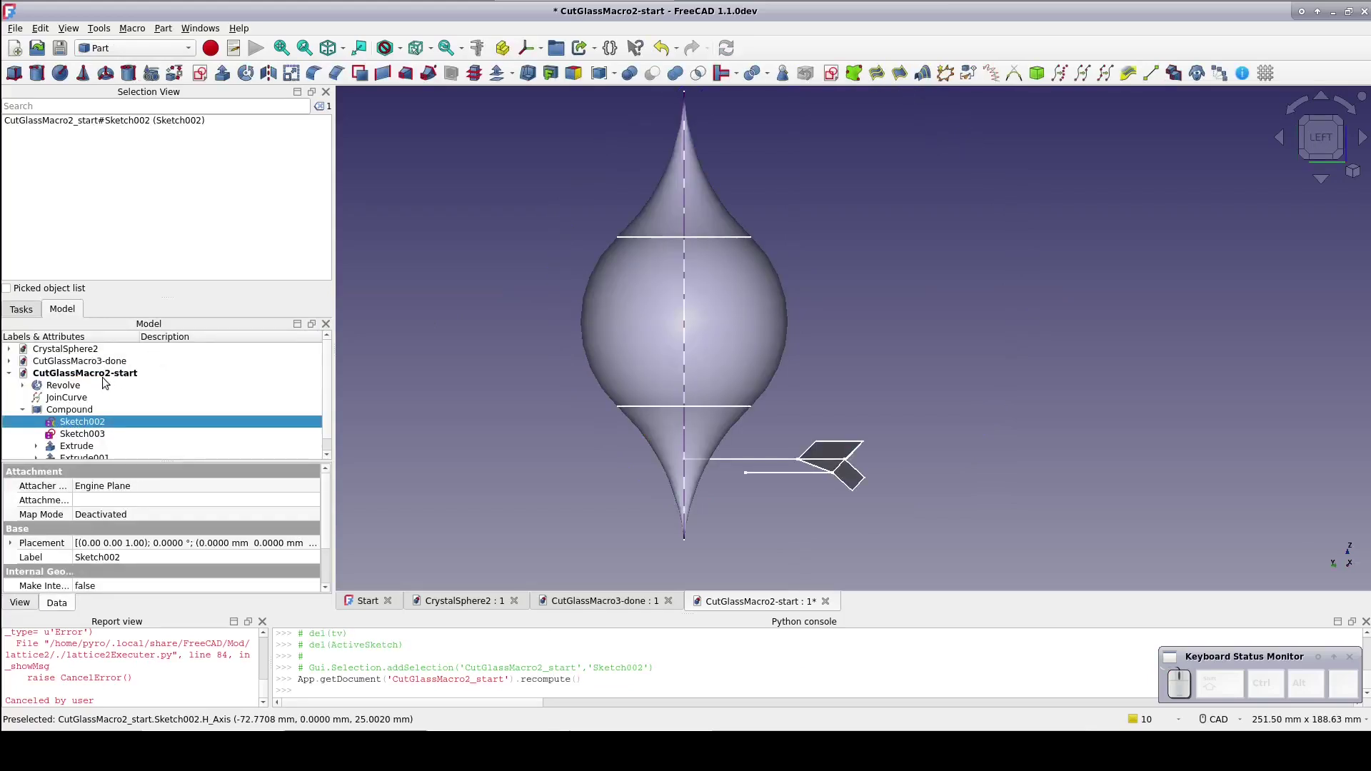
# Step: Hide Revolve and reopen Sketch002 to add JoinCurve's intersection with the sketch plane as external geometry
pyautogui.click(74, 388)
pyautogui.press('space')
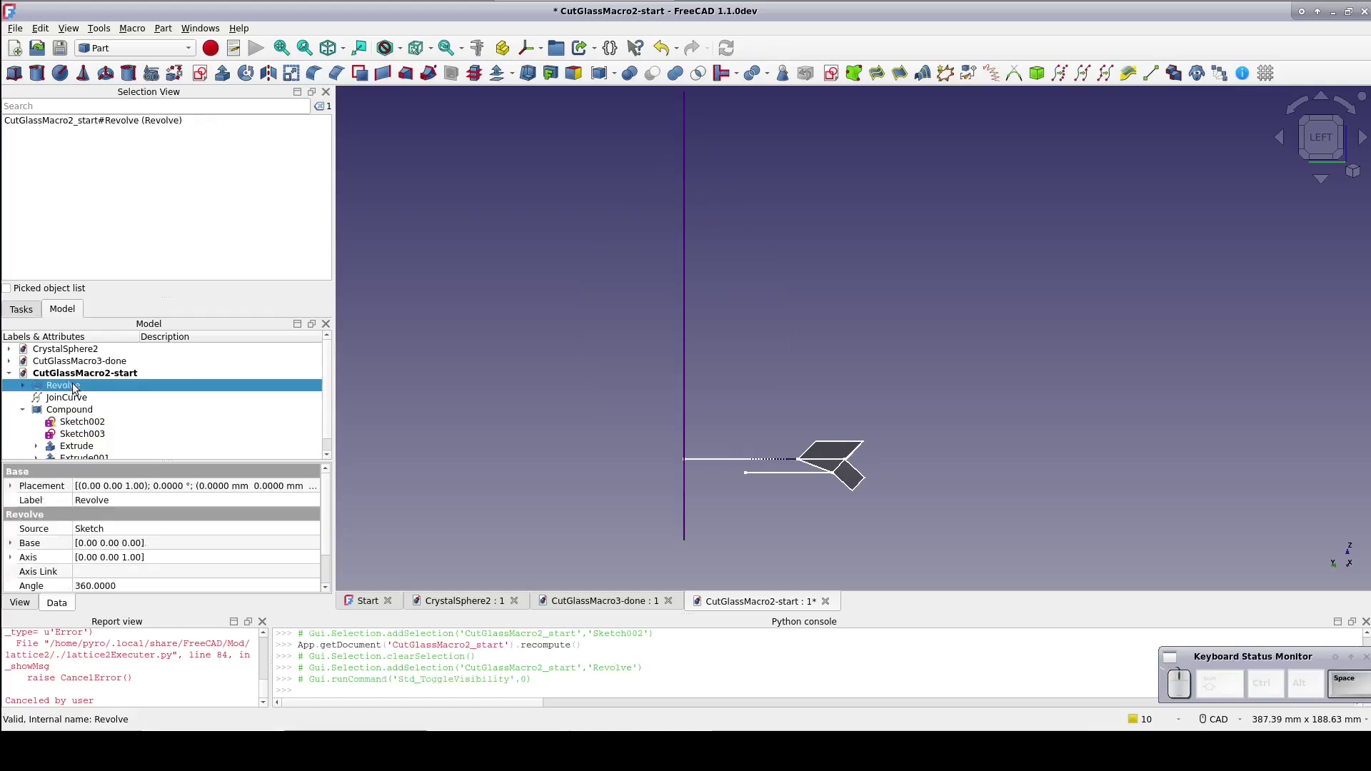
pyautogui.doubleClick(74, 421)
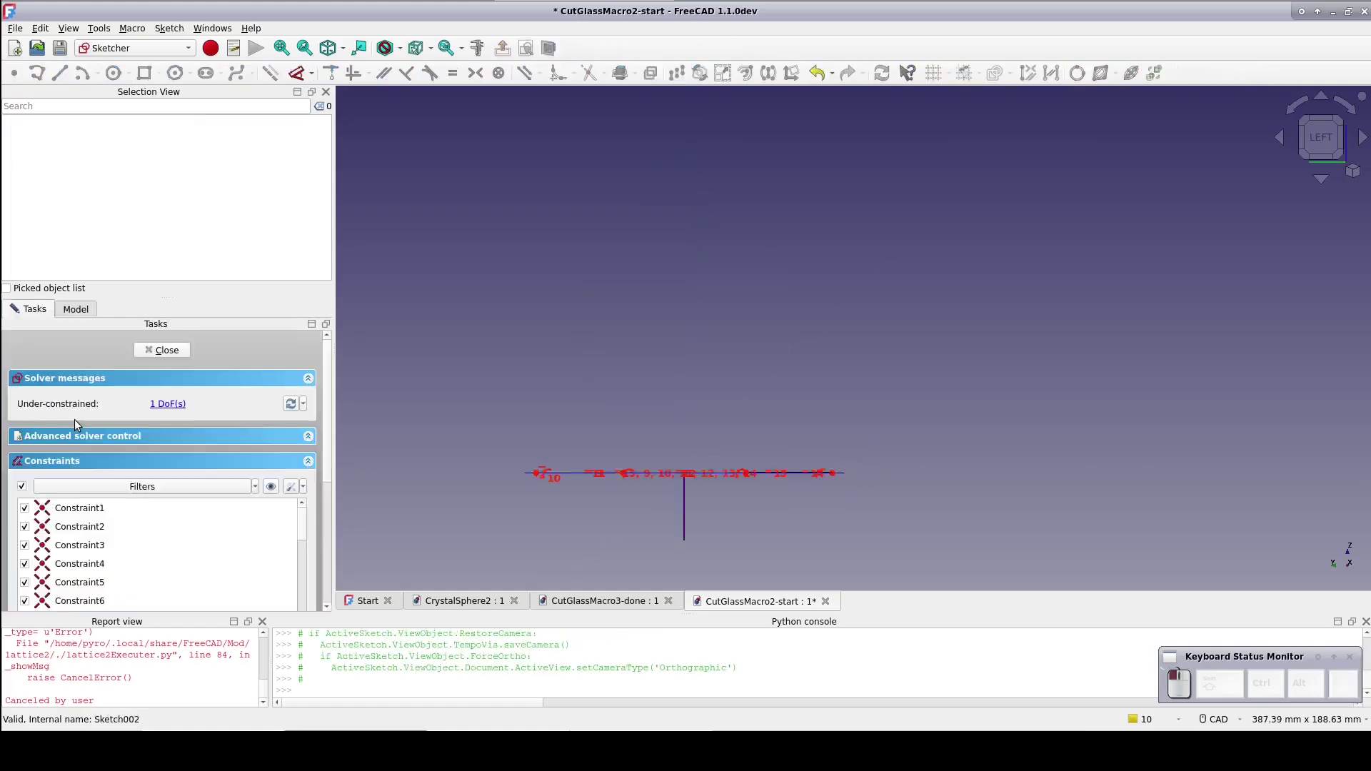
pyautogui.scroll(3, 724, 338)
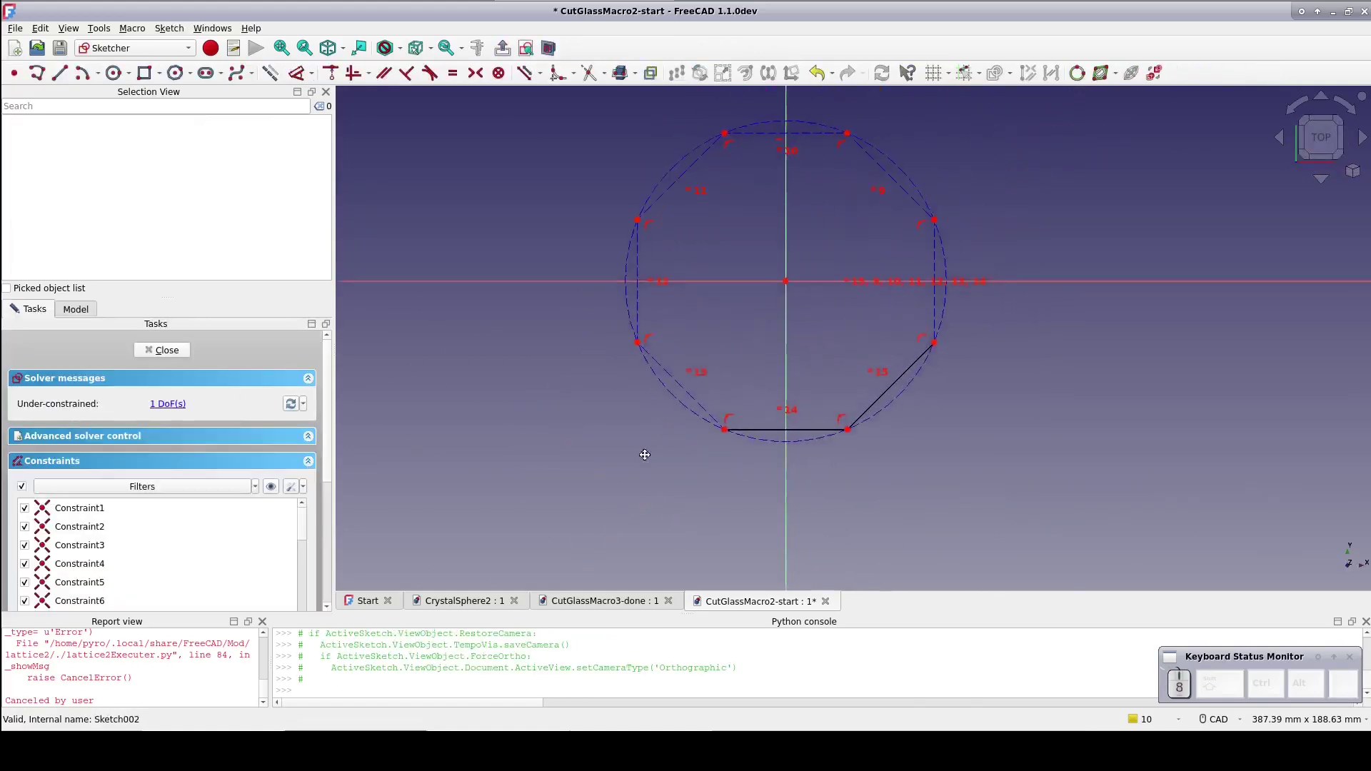
pyautogui.moveTo(755, 291); pyautogui.dragTo(746, 300, button='middle')
pyautogui.scroll(-2, 736, 306)
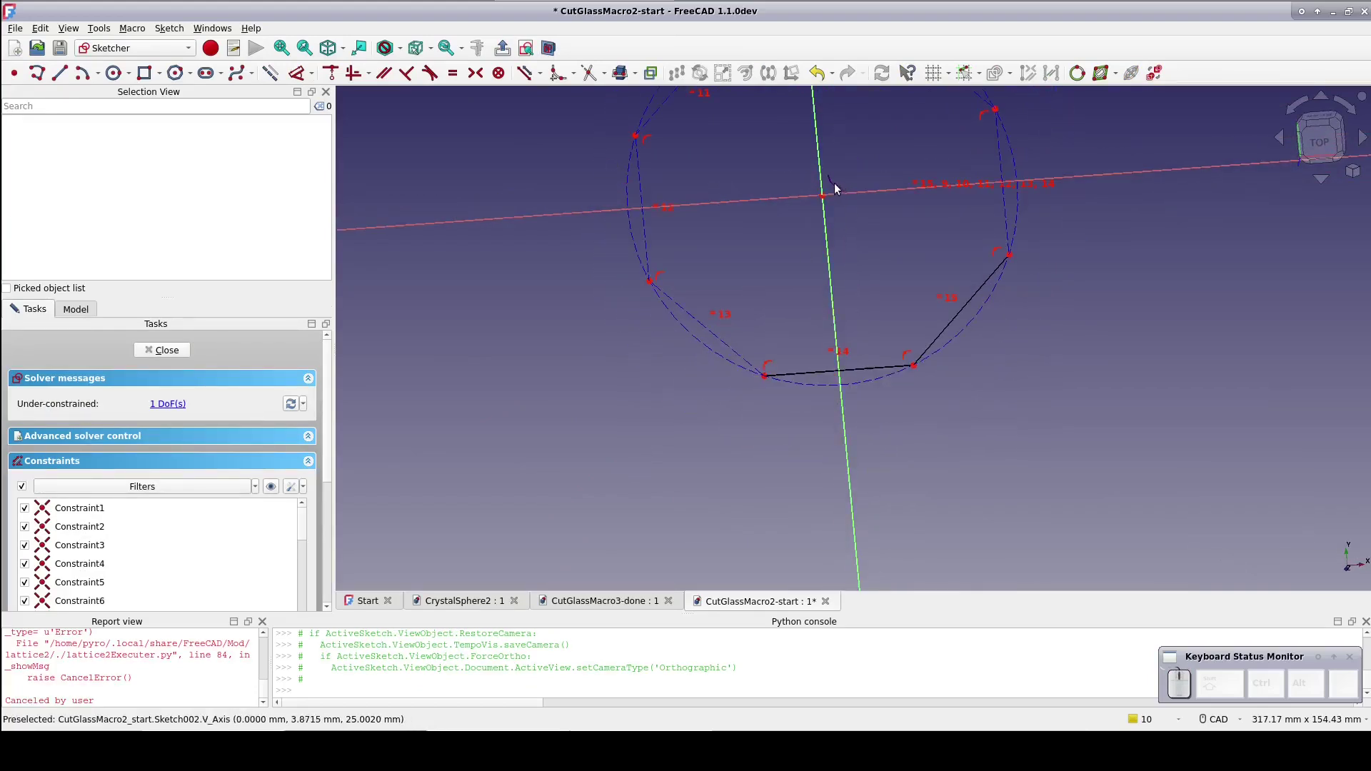
pyautogui.click(621, 73)
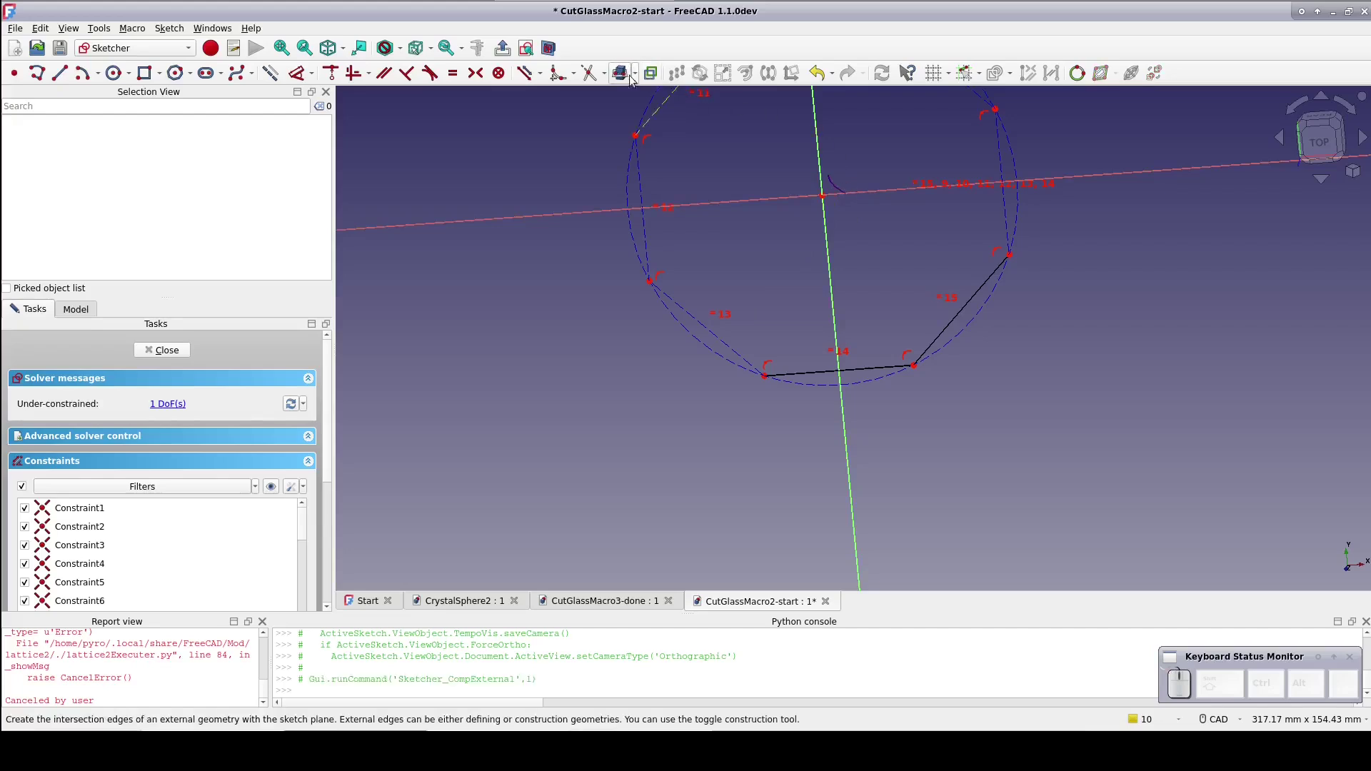
pyautogui.click(832, 184)
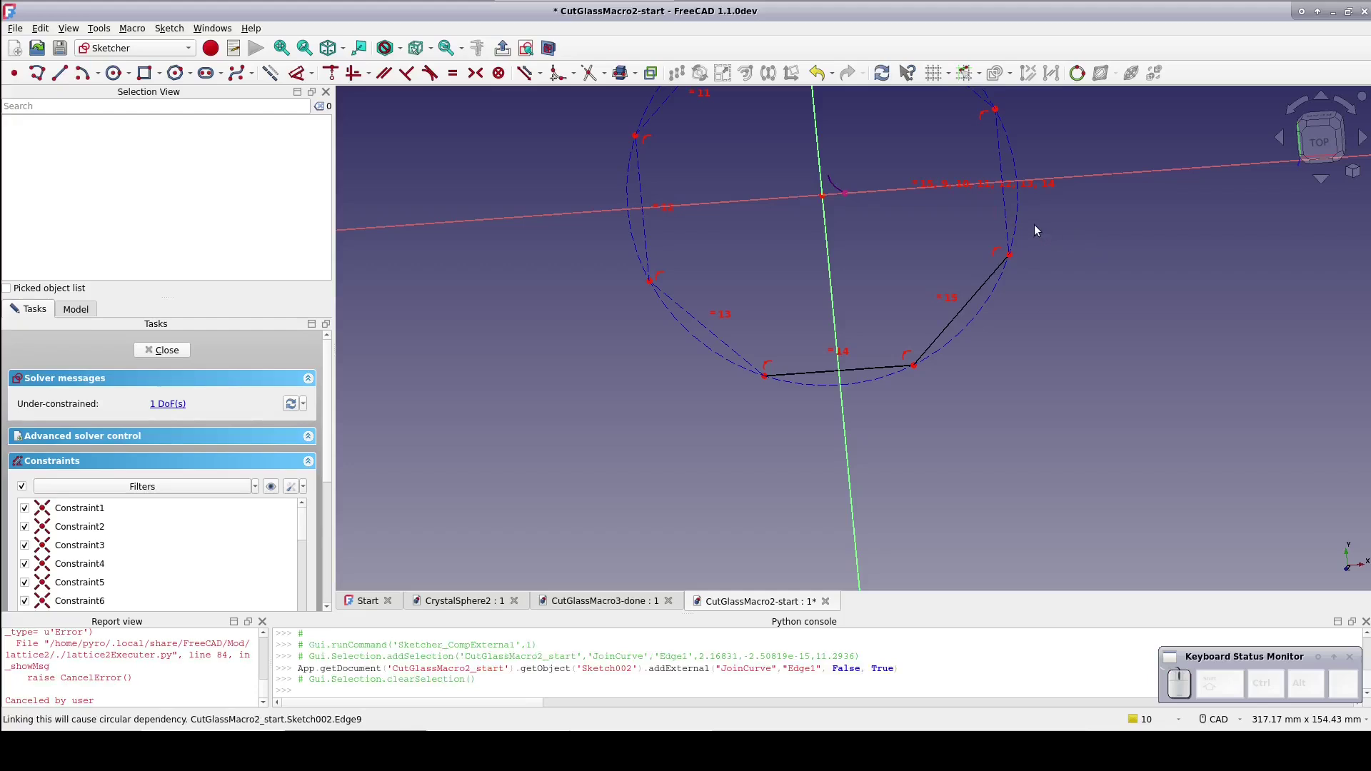
# Step: Constrain Sketch002's construction circle to pass through the JoinCurve intersection point, and finish editing the sketch
pyautogui.click(1017, 211)
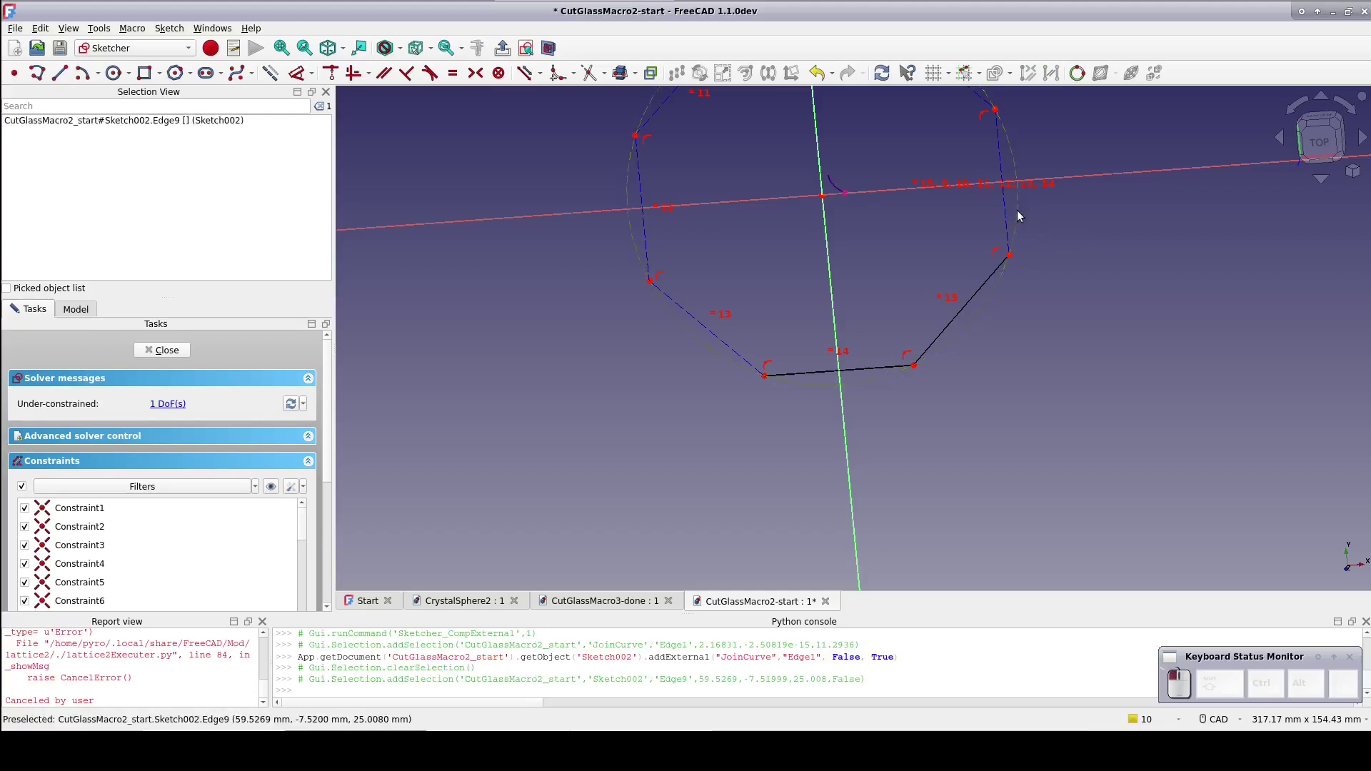
pyautogui.click(845, 193)
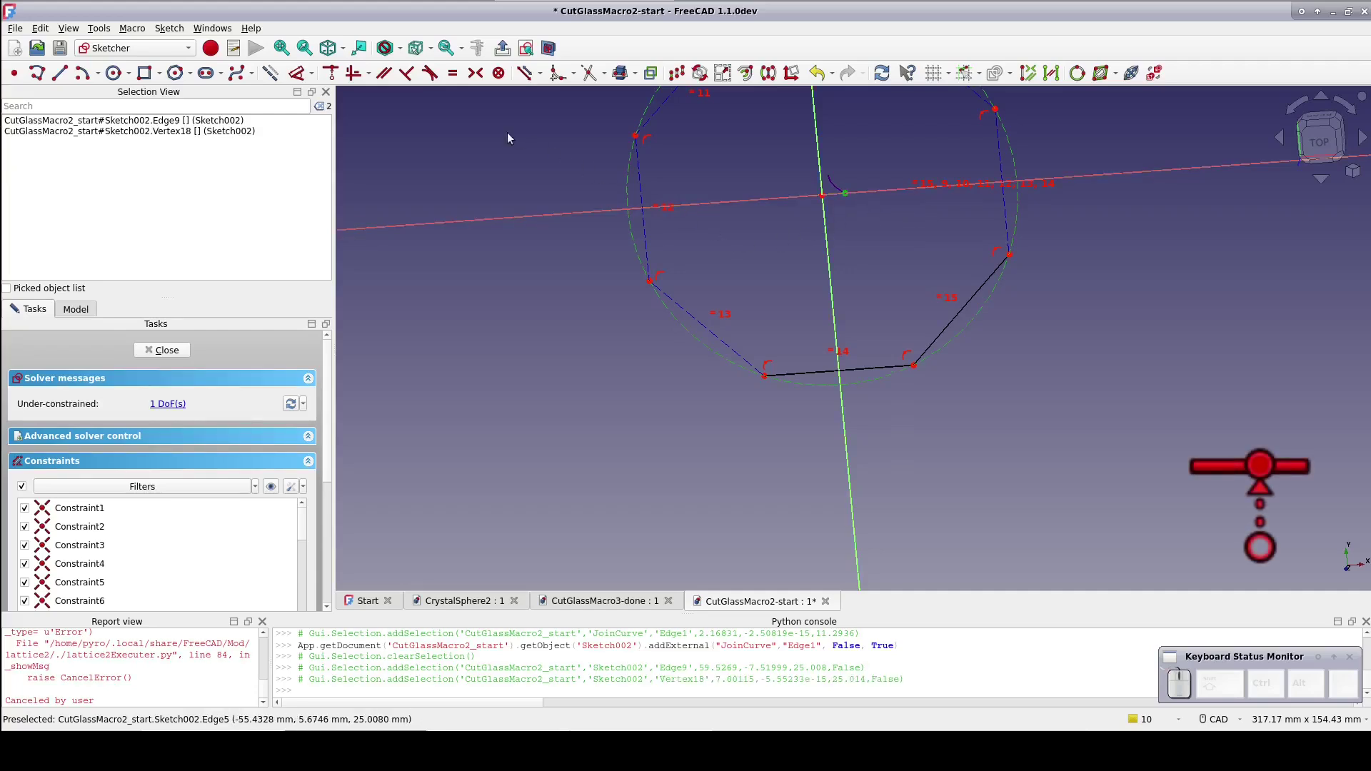
pyautogui.click(329, 74)
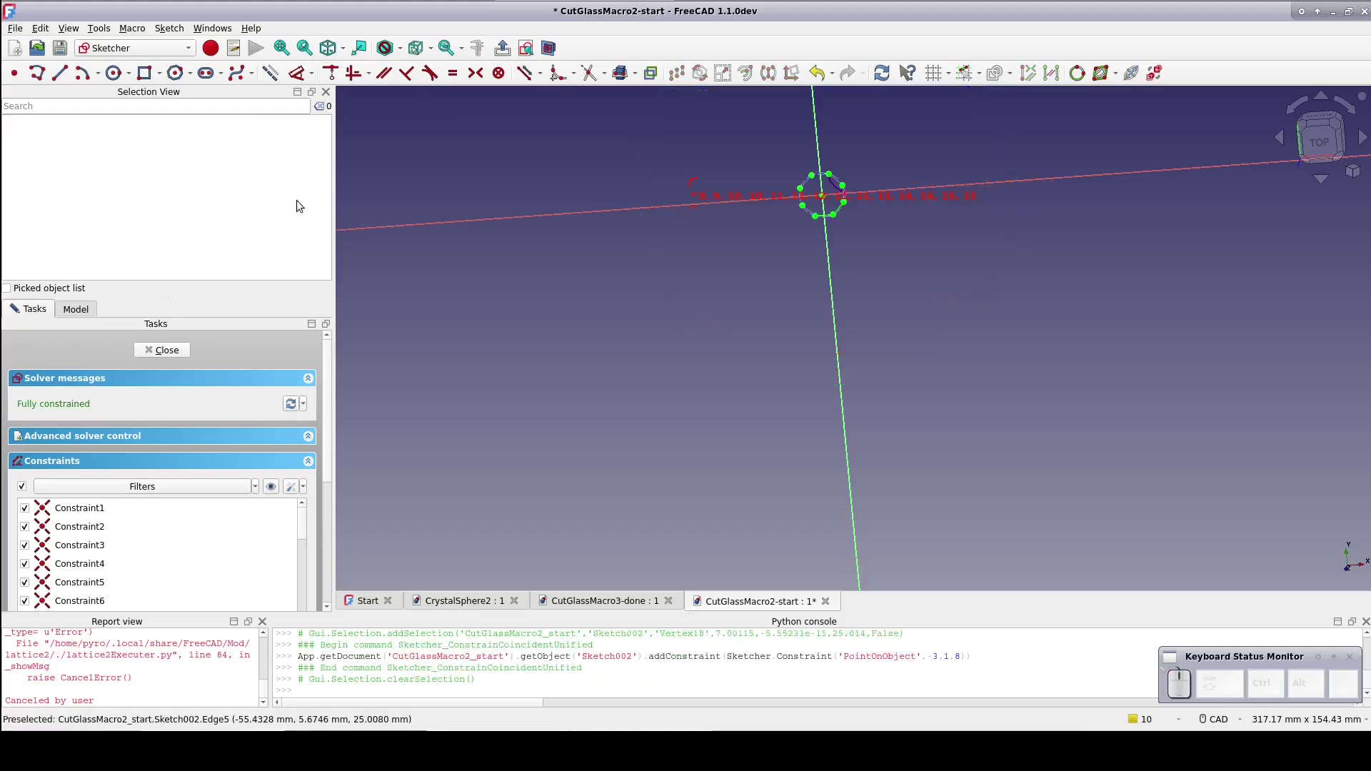
pyautogui.click(166, 350)
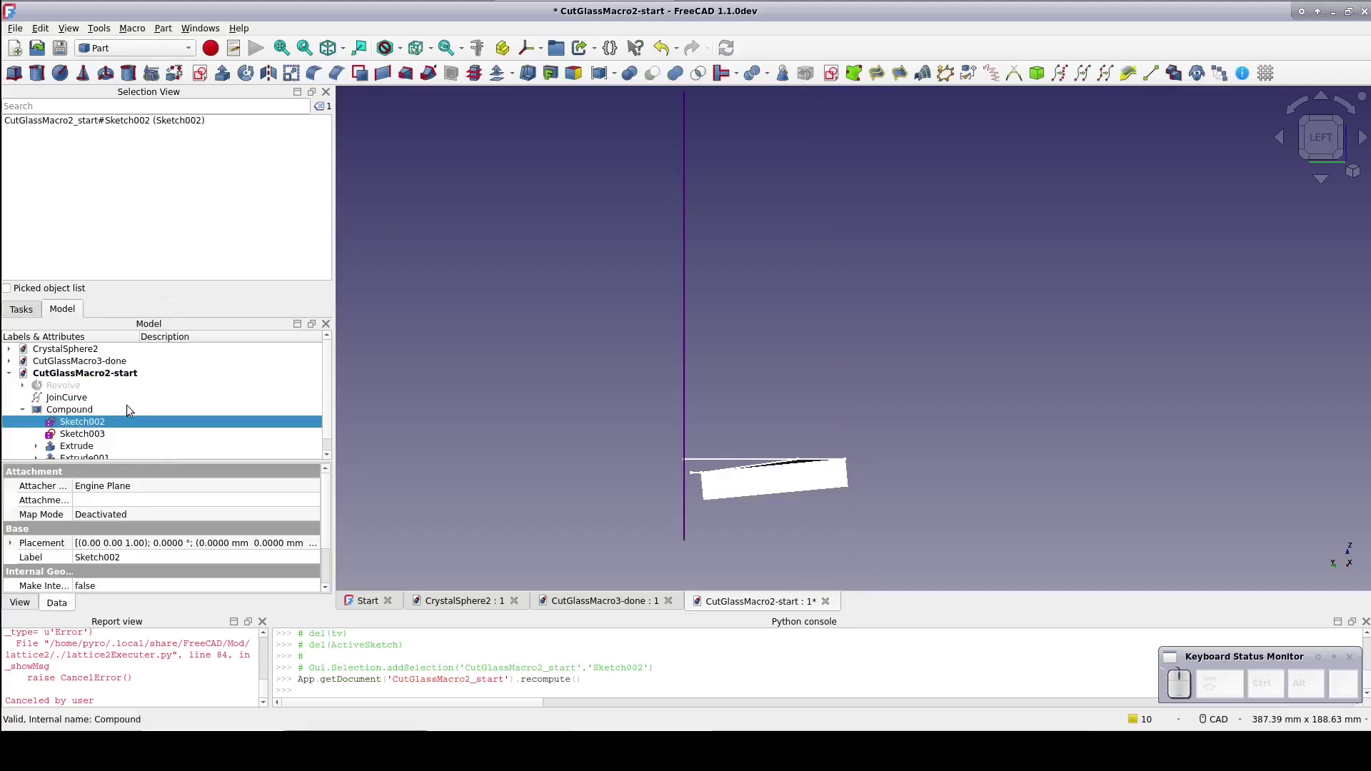
# Step: In Sketch003, delete the construction circle's radius constraint and add JoinCurve's intersection with the sketch plane as external geometry
pyautogui.doubleClick(80, 437)
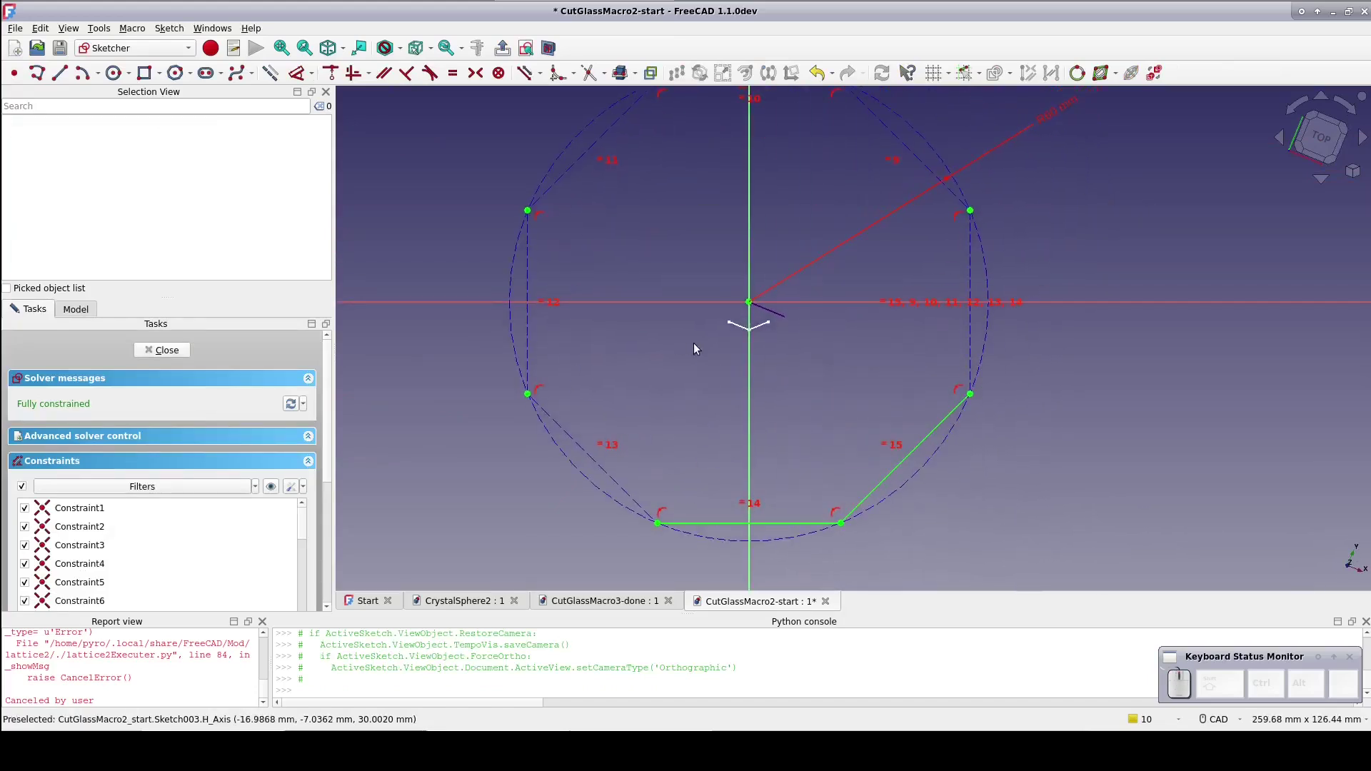
pyautogui.click(1049, 121)
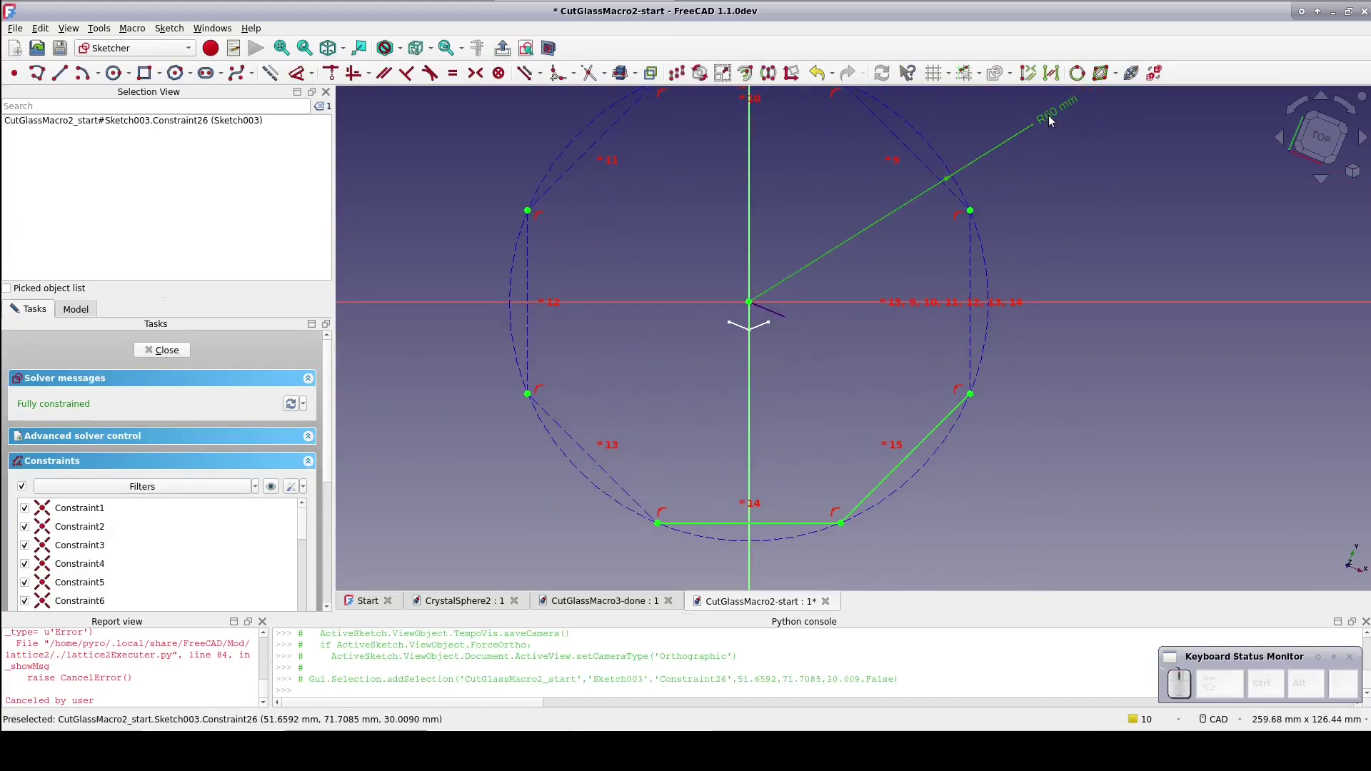
pyautogui.press('Delete')
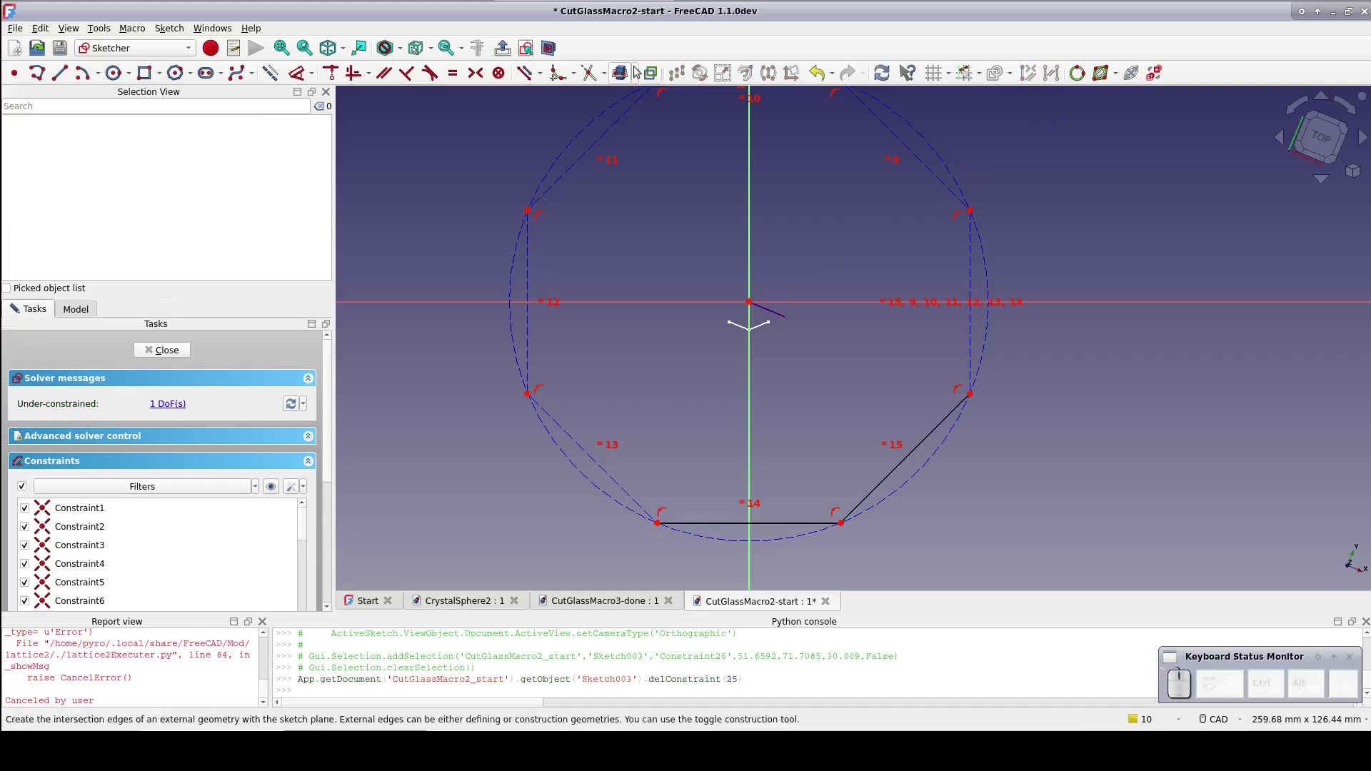
pyautogui.click(620, 72)
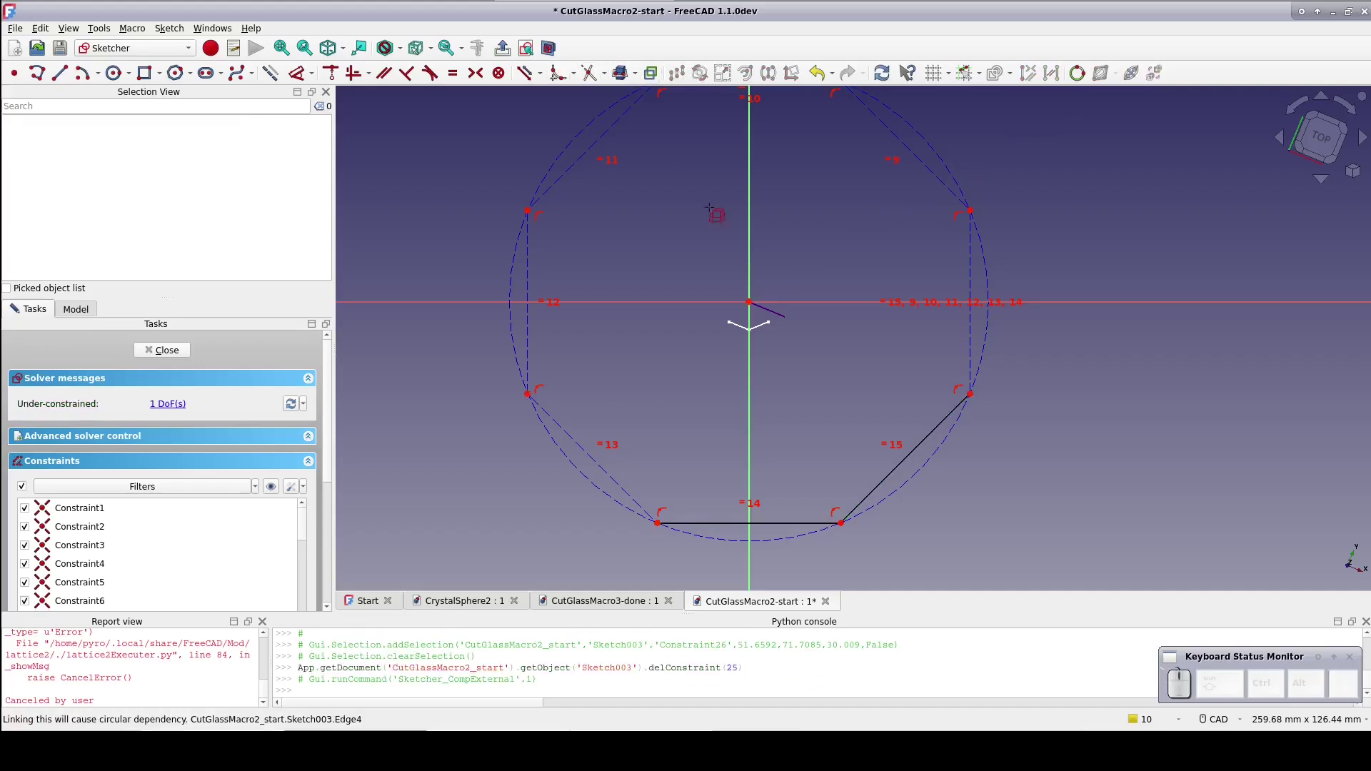
pyautogui.click(763, 307)
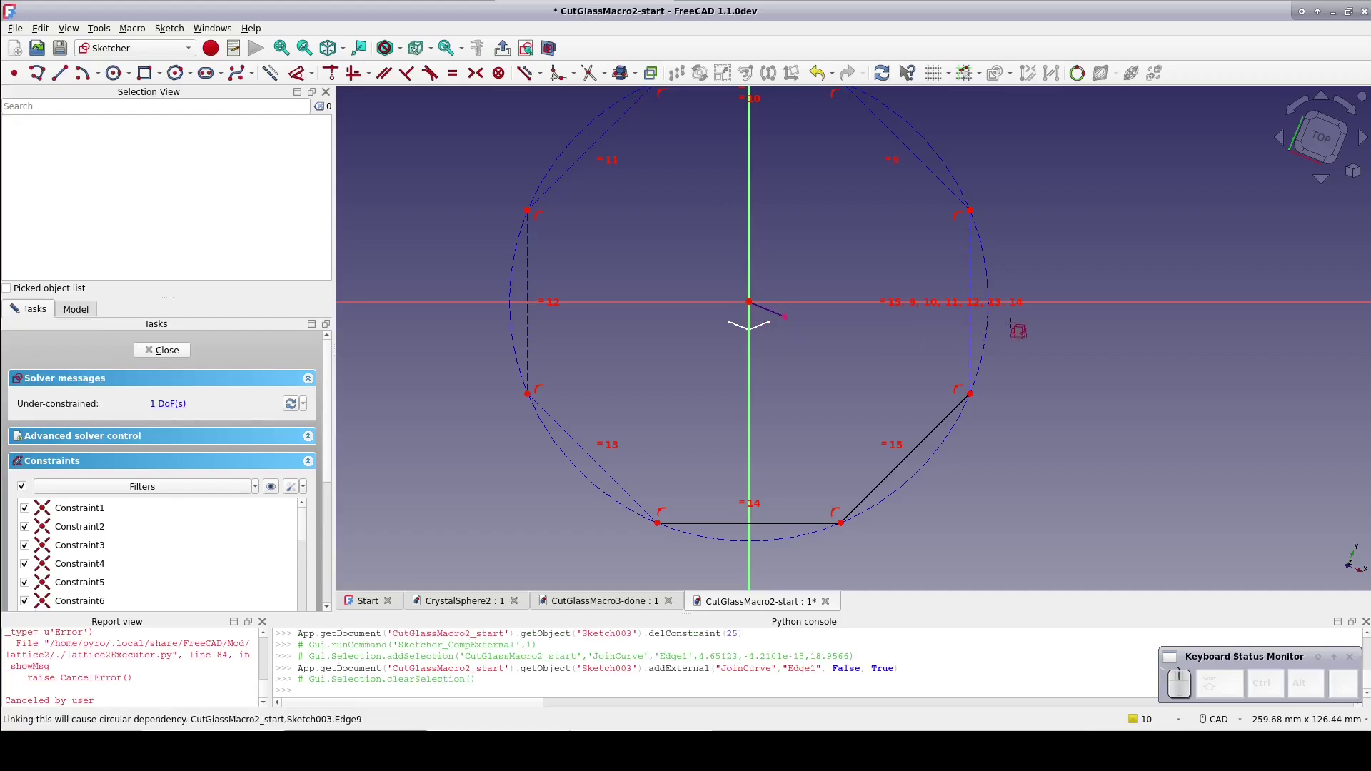
# Step: Constrain Sketch003's construction circle to pass through the JoinCurve intersection point, and finish editing the sketch
pyautogui.click(986, 320)
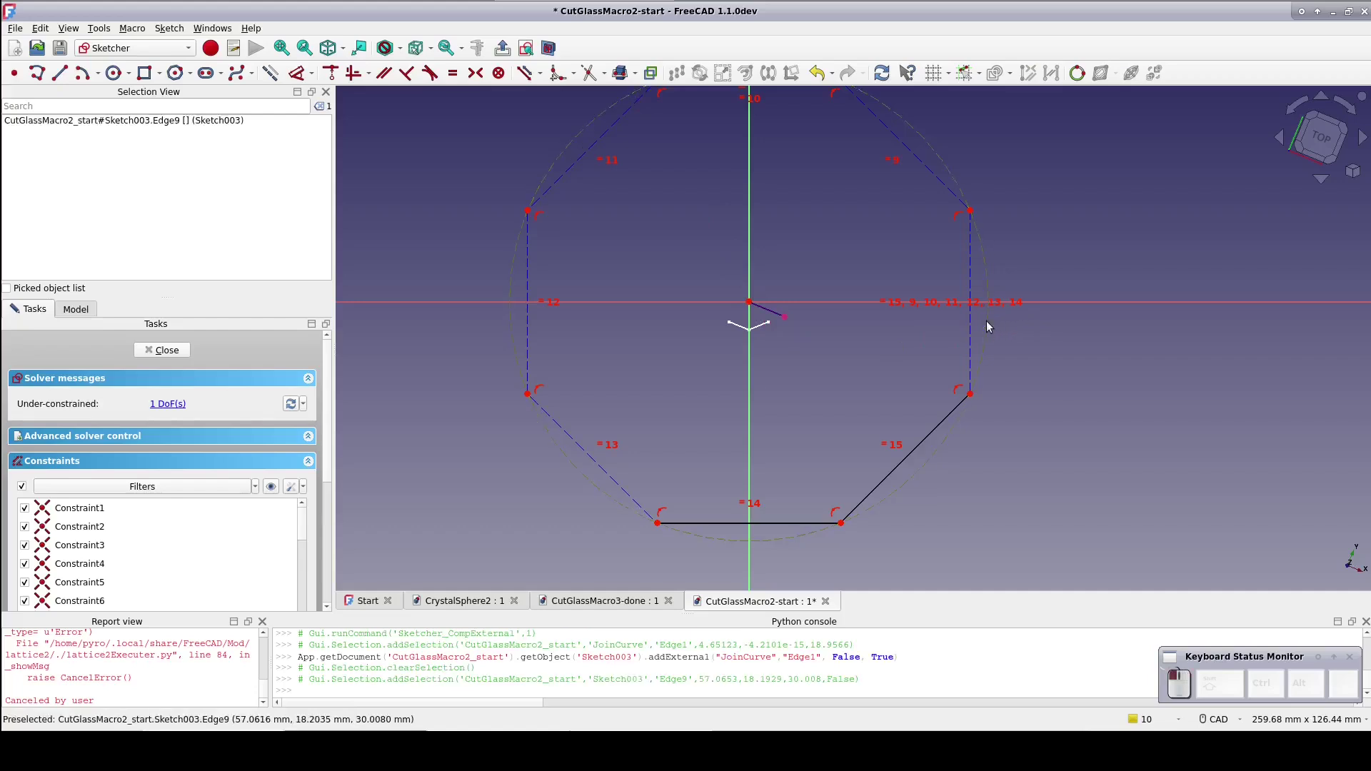
pyautogui.click(786, 319)
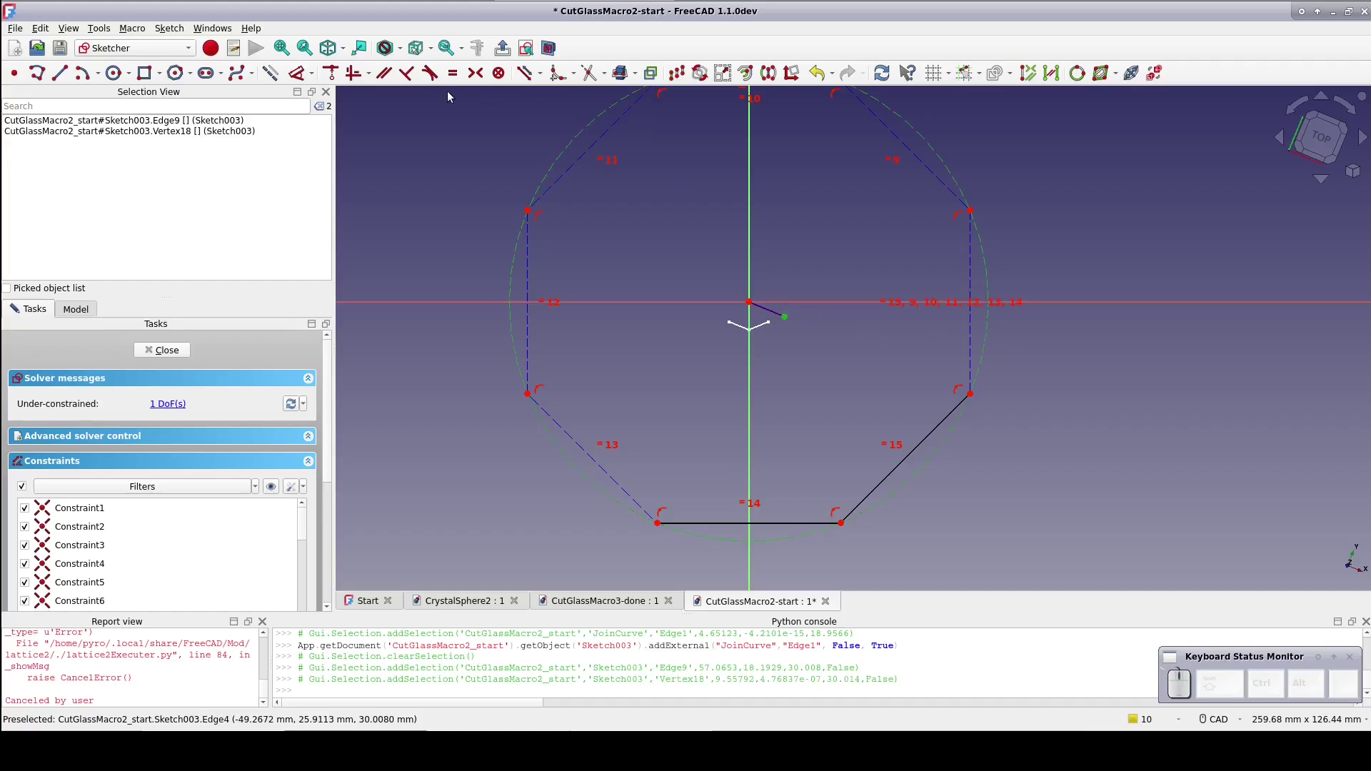
pyautogui.click(331, 73)
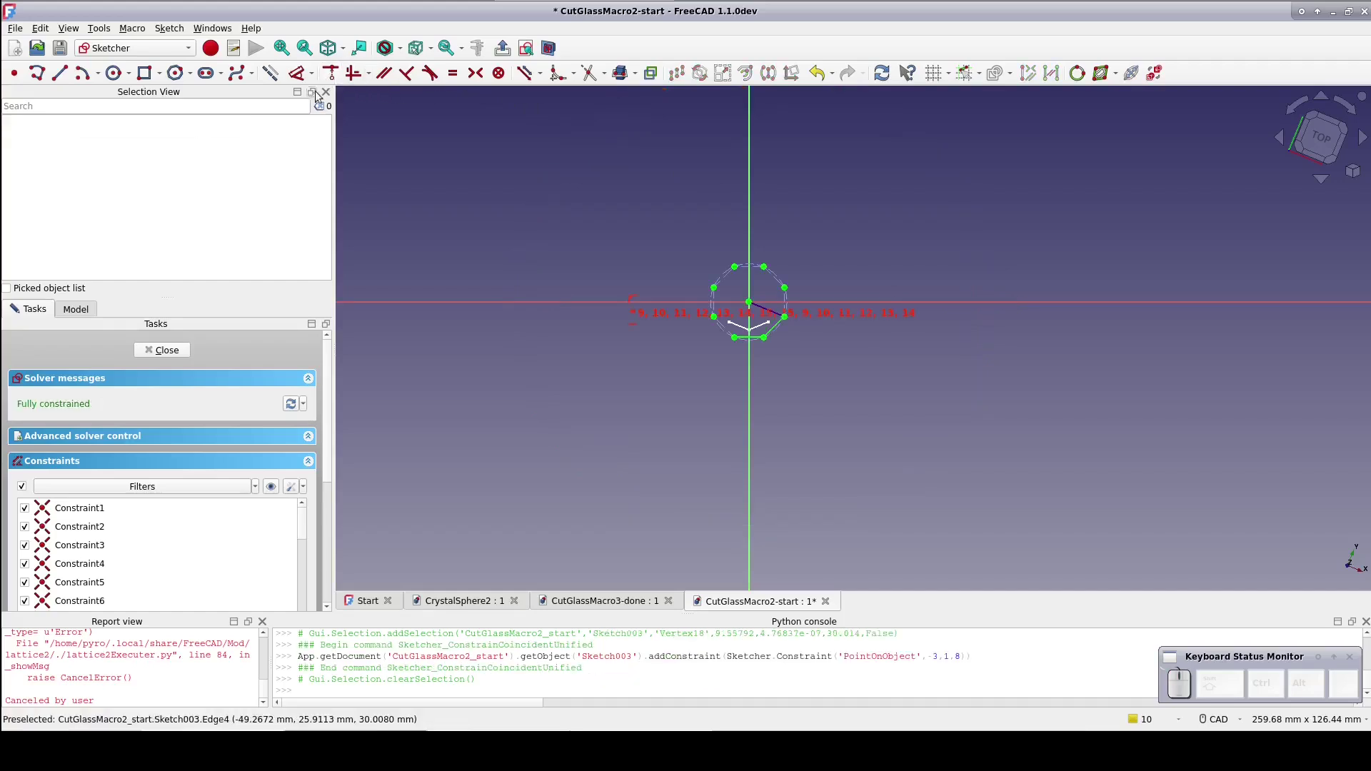
pyautogui.click(167, 351)
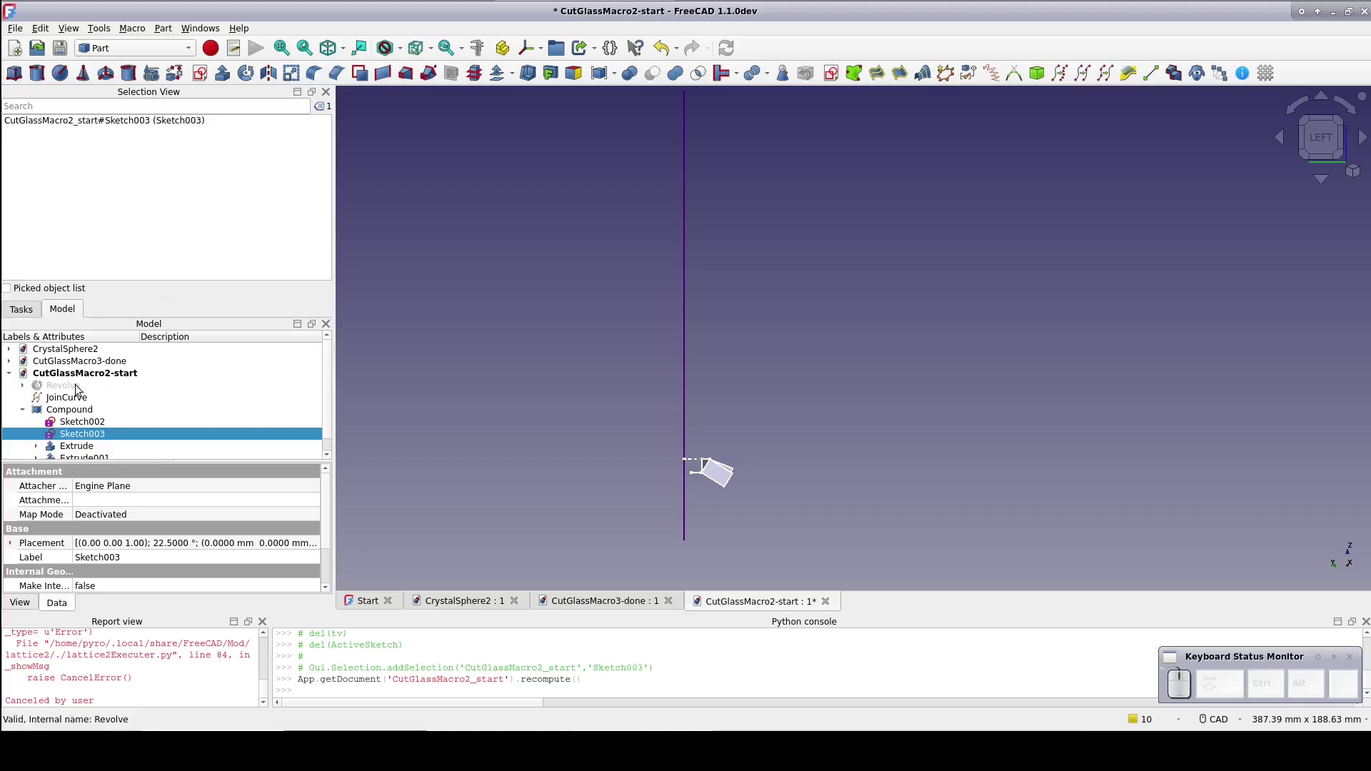
# Step: Make the hidden Revolve body visible again
pyautogui.click(252, 385)
pyautogui.press('space')
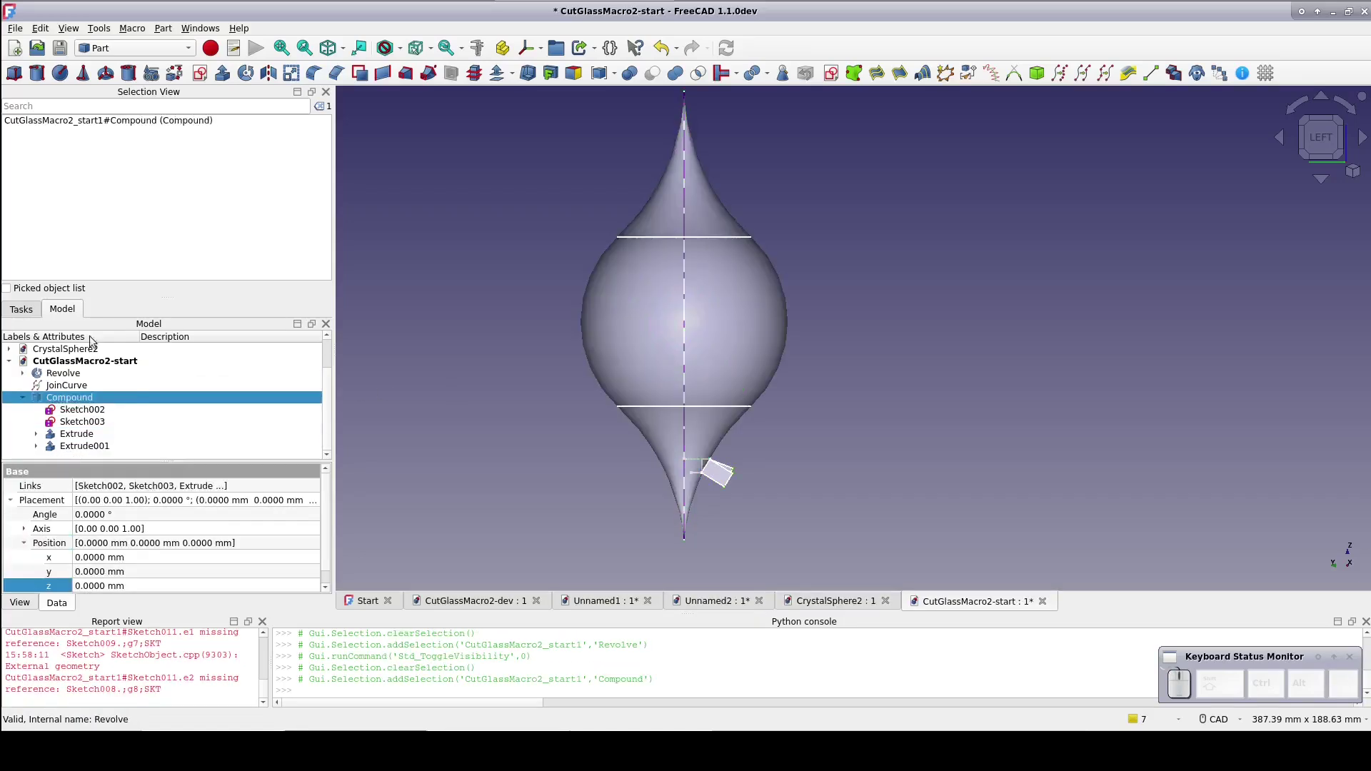
# Step: Run the NextRow macro on the Compound and check the objects it adds to the model tree
pyautogui.click(132, 29)
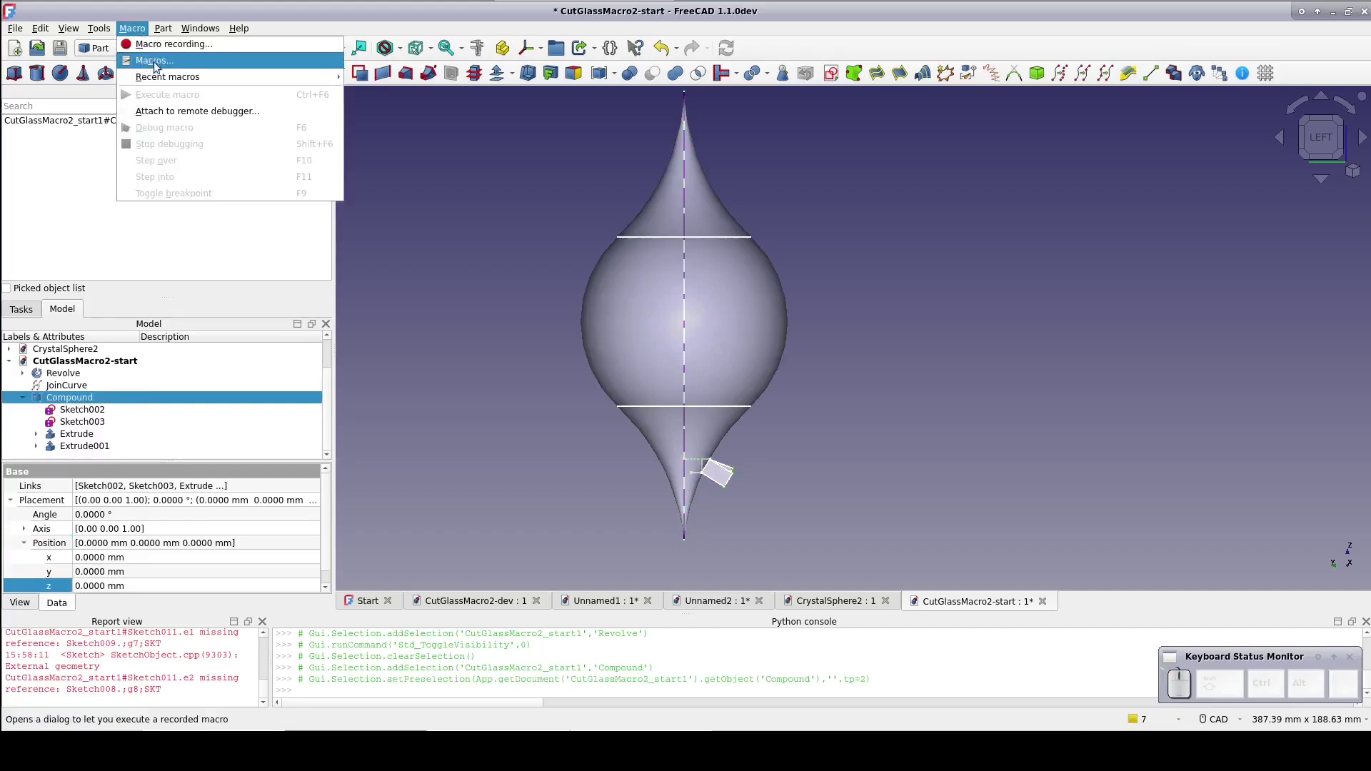
pyautogui.moveTo(169, 78)
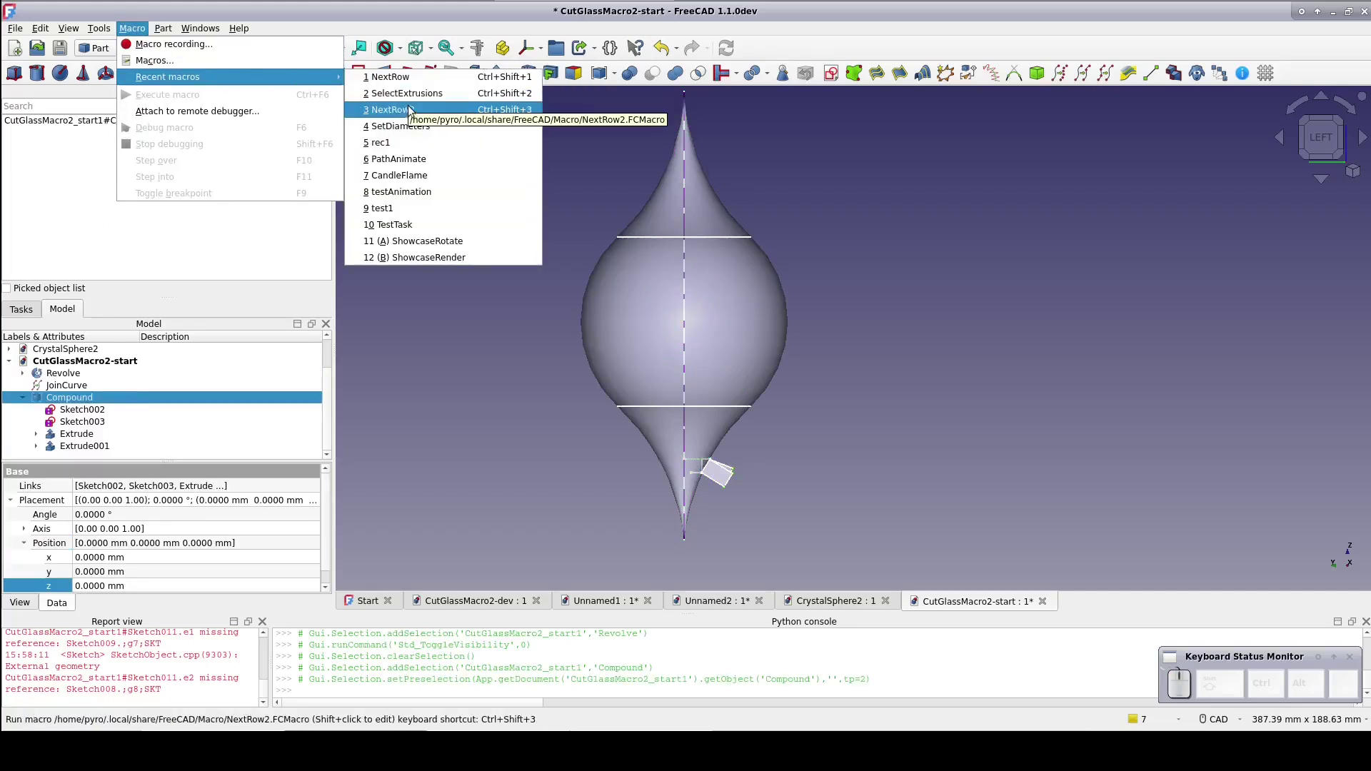
pyautogui.click(411, 79)
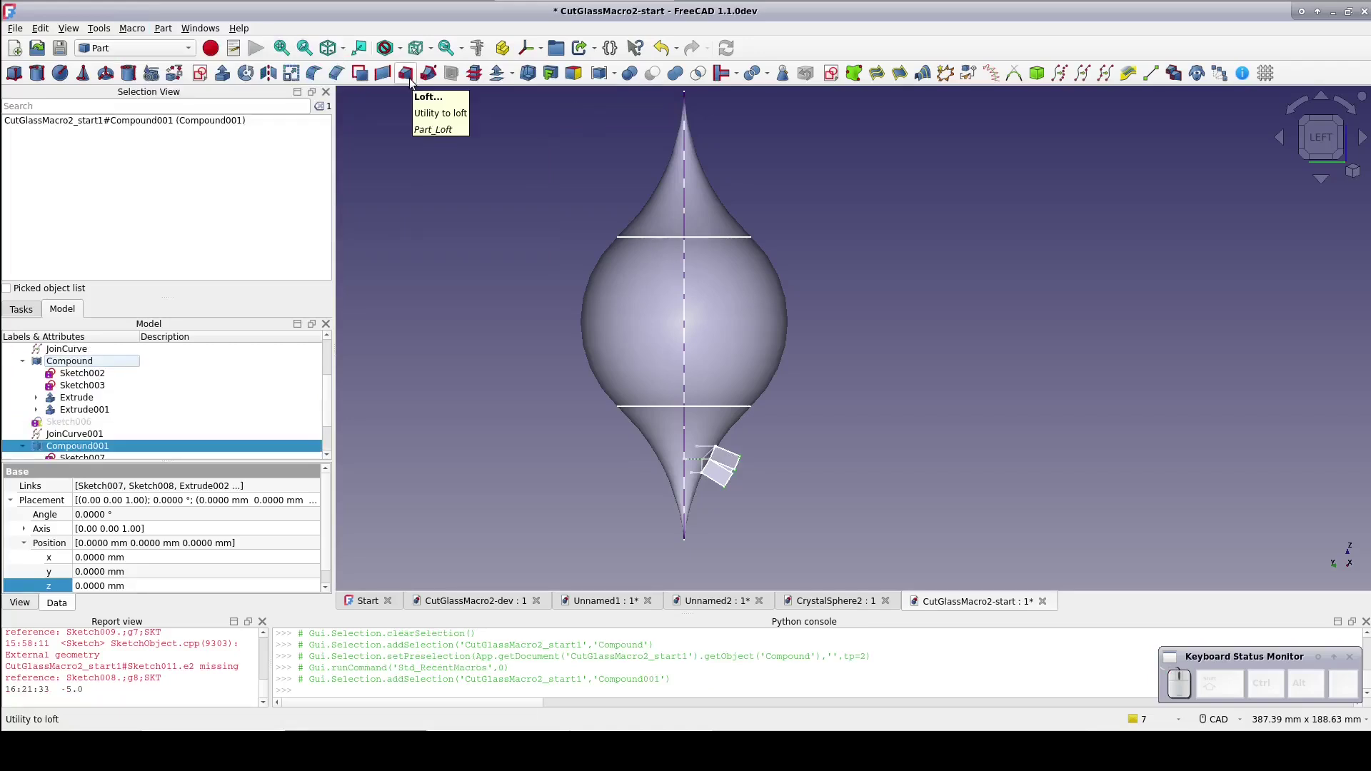
pyautogui.scroll(-1, 212, 336)
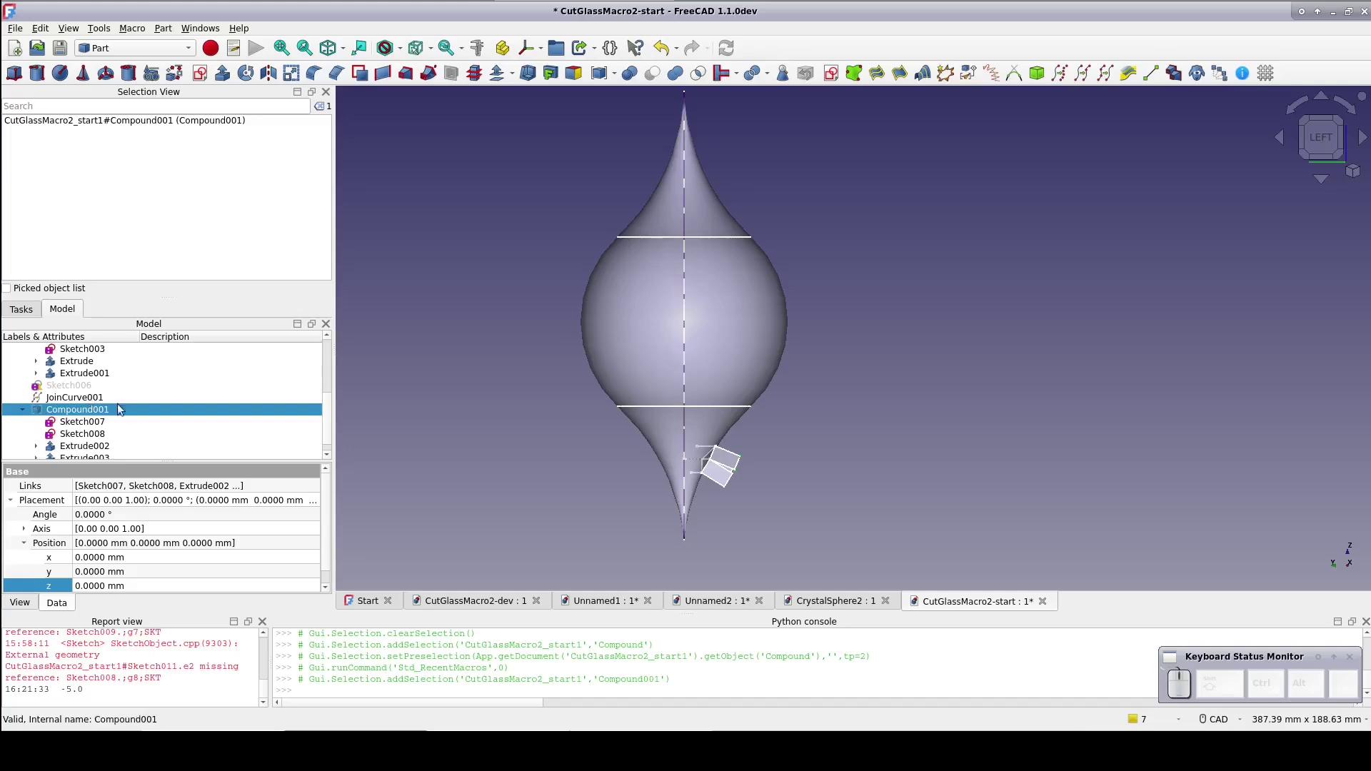
pyautogui.scroll(-1, 90, 389)
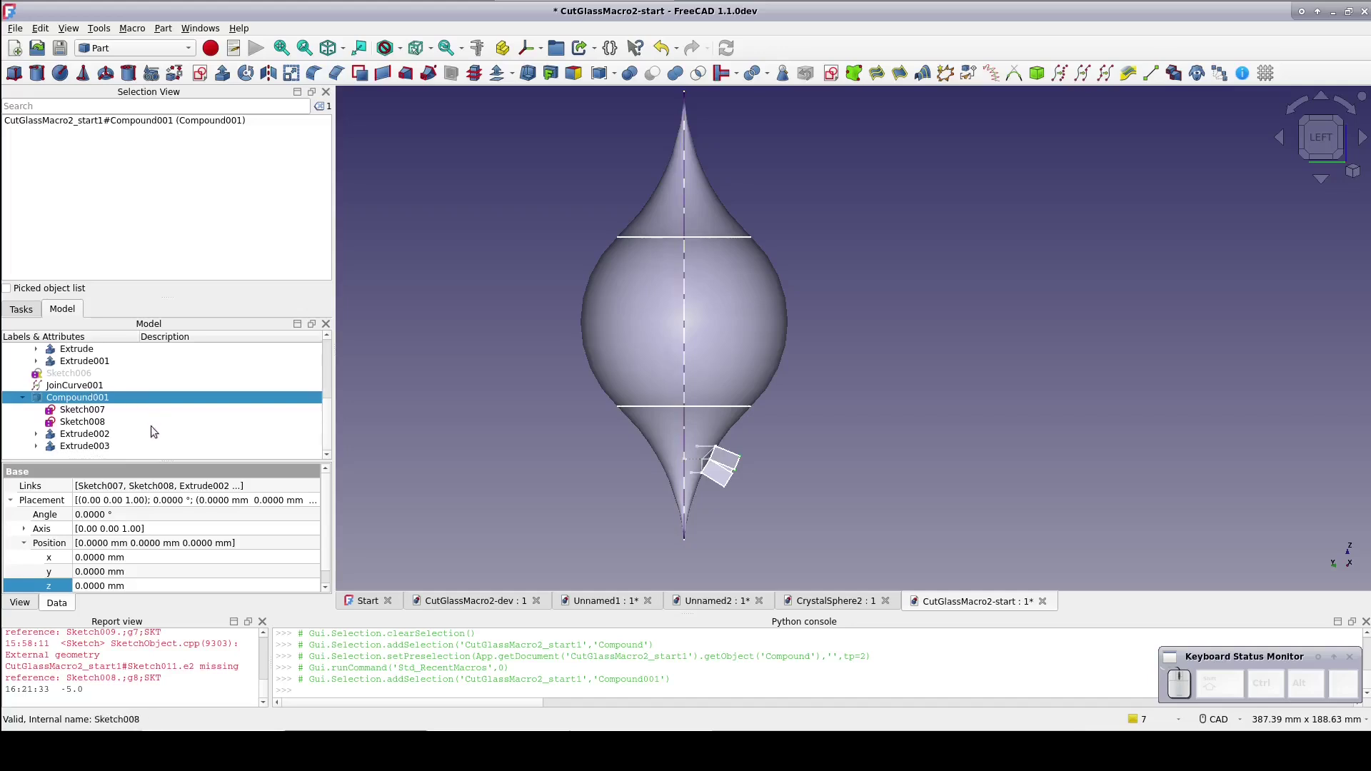
# Step: Delete Sketch006, JoinCurve001 and Compound001 with its contents, followed by the leftover Sketch009 and Sketch010
pyautogui.click(84, 374)
pyautogui.keyDown('shift'); pyautogui.click(83, 447); pyautogui.keyUp('shift')
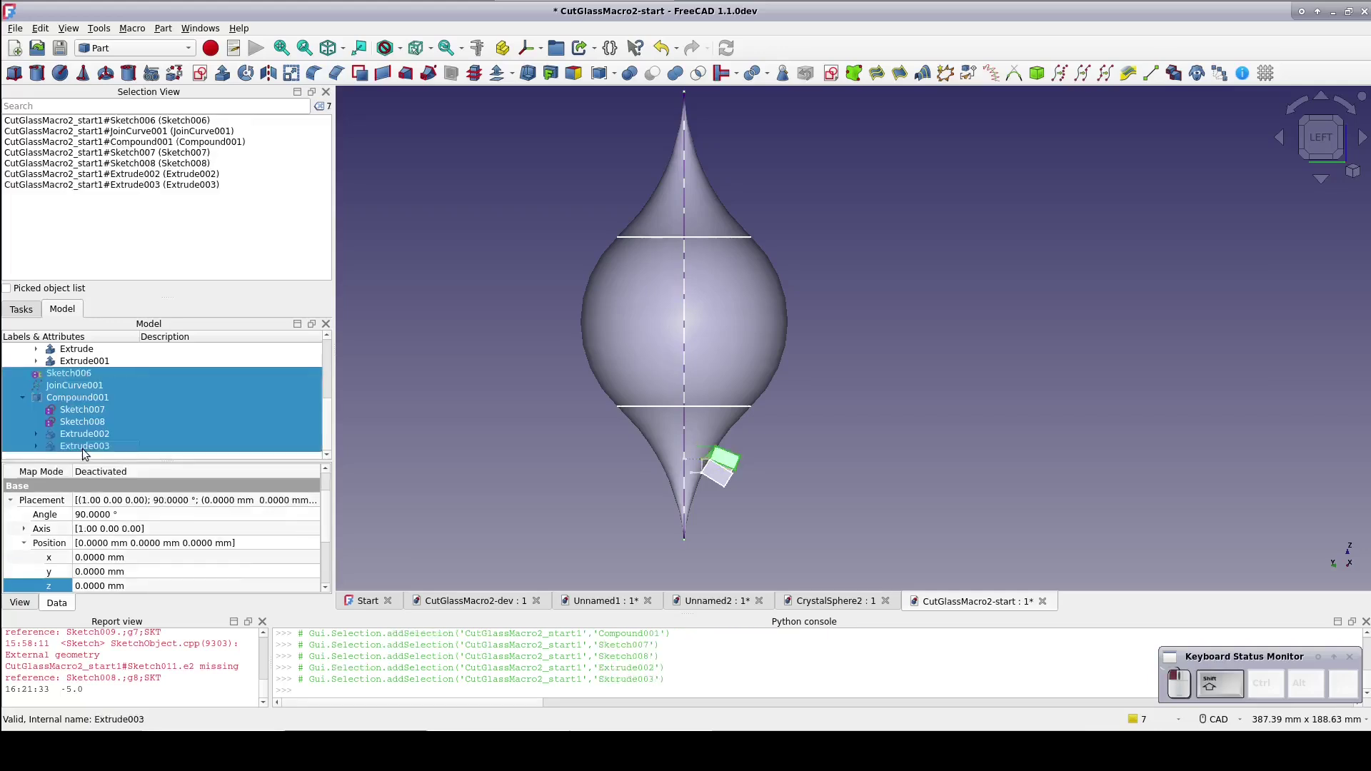
pyautogui.press('Delete')
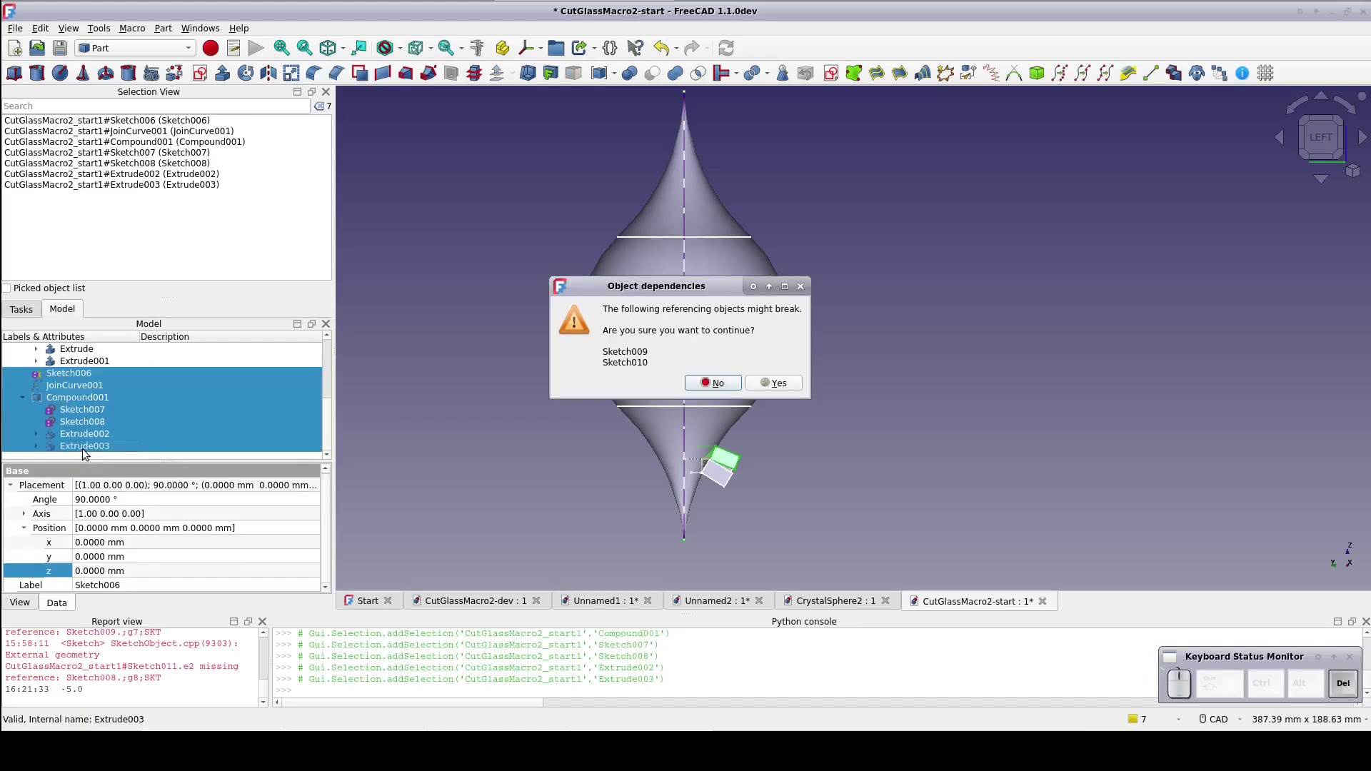
pyautogui.click(767, 385)
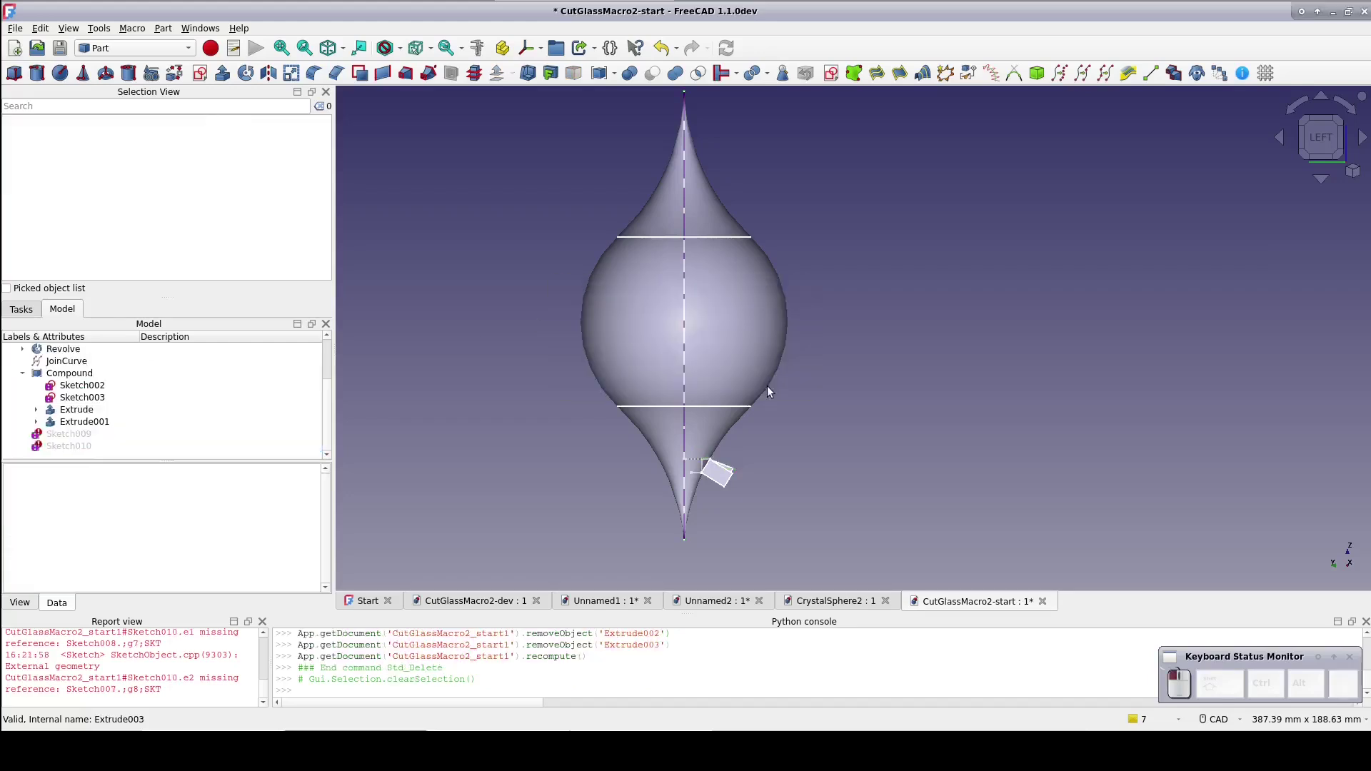
pyautogui.click(80, 436)
pyautogui.keyDown('shift'); pyautogui.click(82, 443); pyautogui.keyUp('shift')
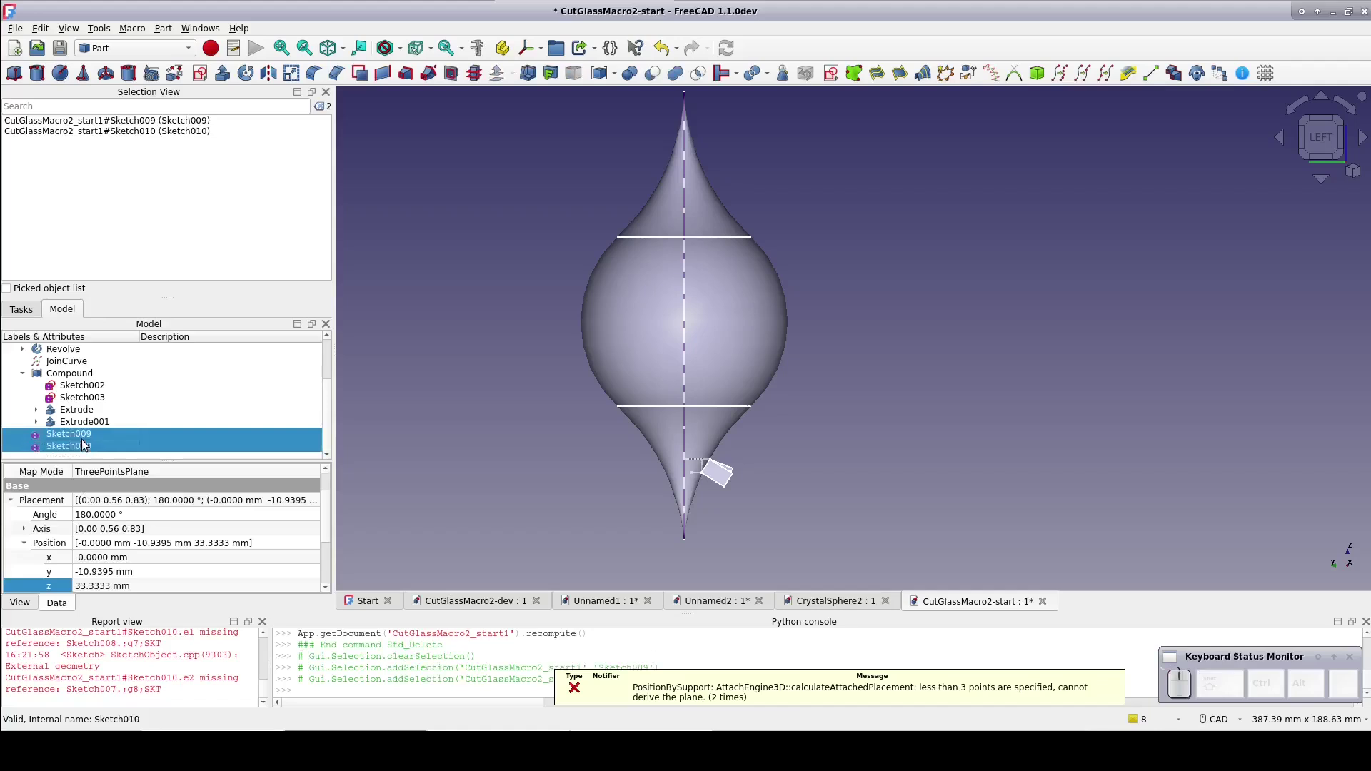
pyautogui.press('Delete')
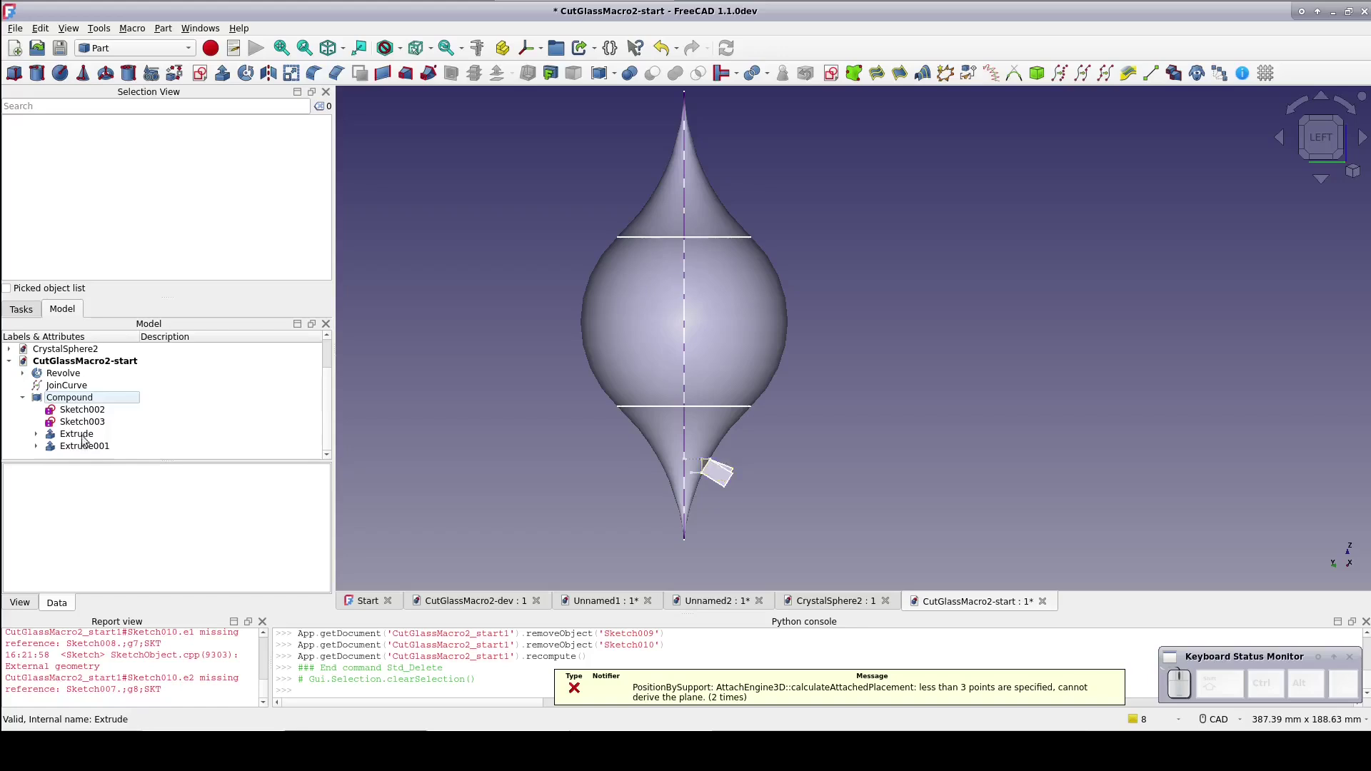
pyautogui.click(88, 402)
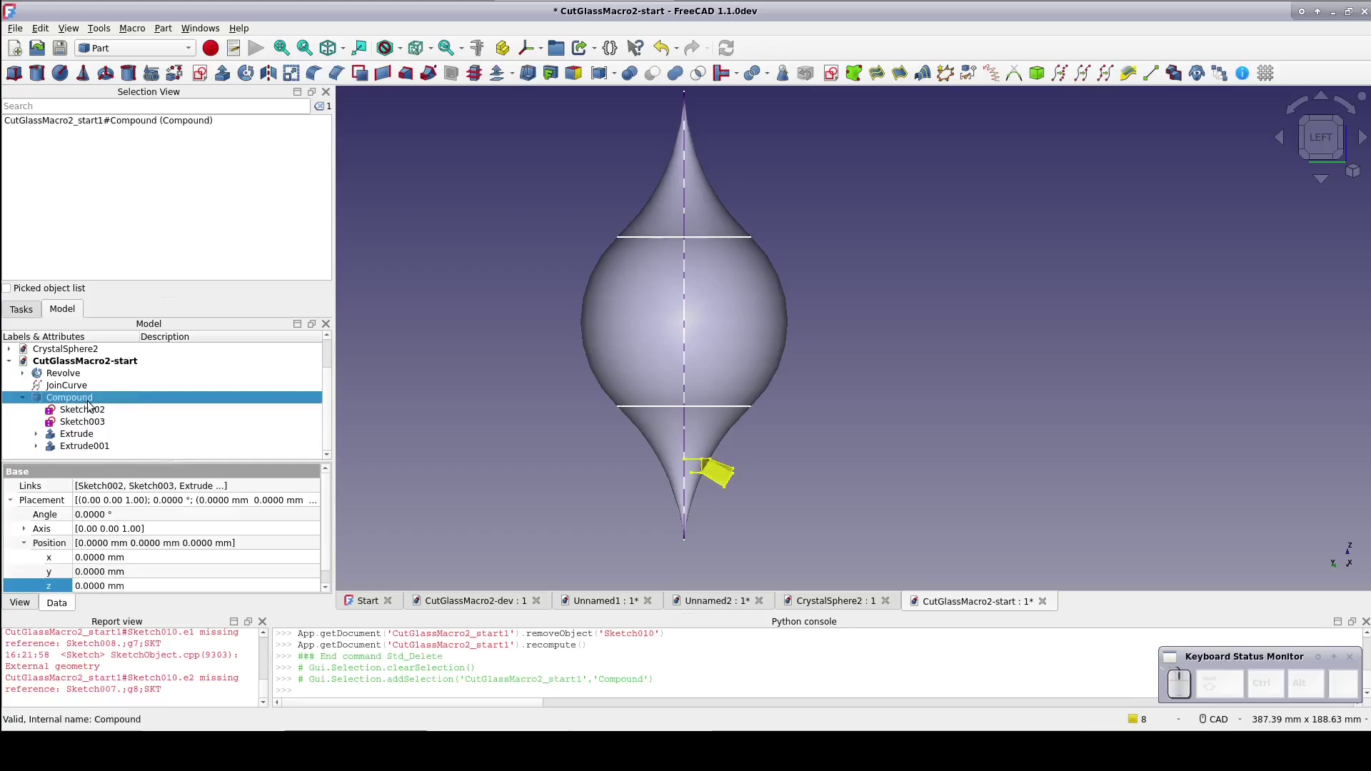
pyautogui.hotkey('ctrl', 'c')
pyautogui.press('ctrl')
pyautogui.hotkey('ctrl', 'c')
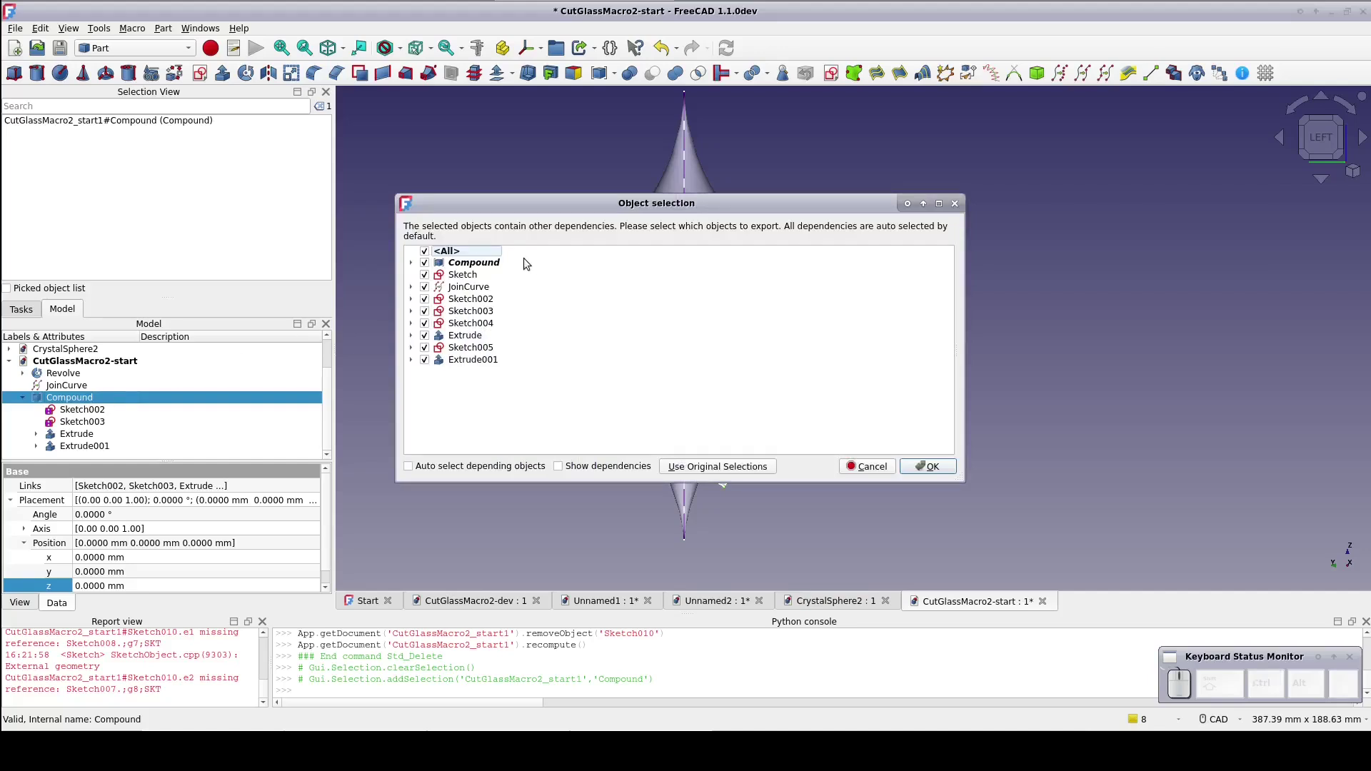
pyautogui.click(425, 286)
pyautogui.click(425, 275)
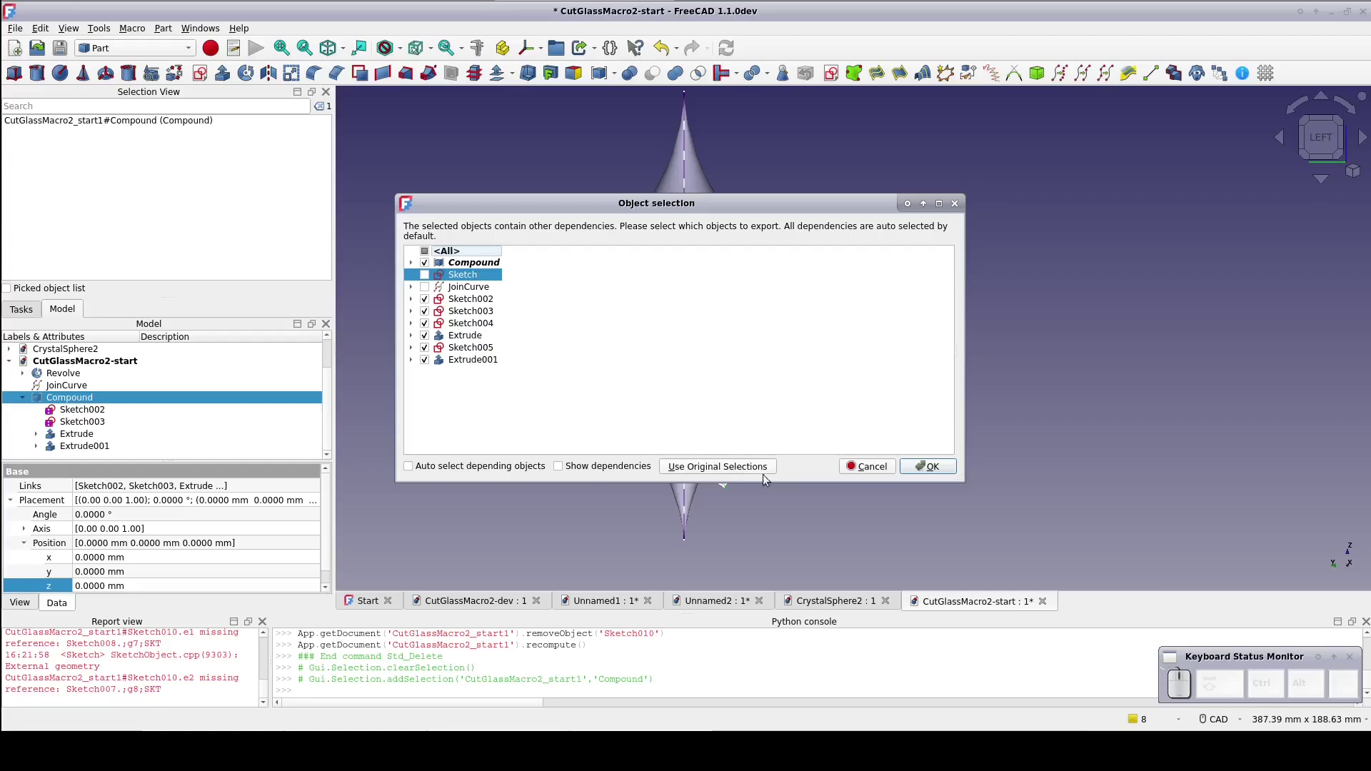
pyautogui.click(850, 468)
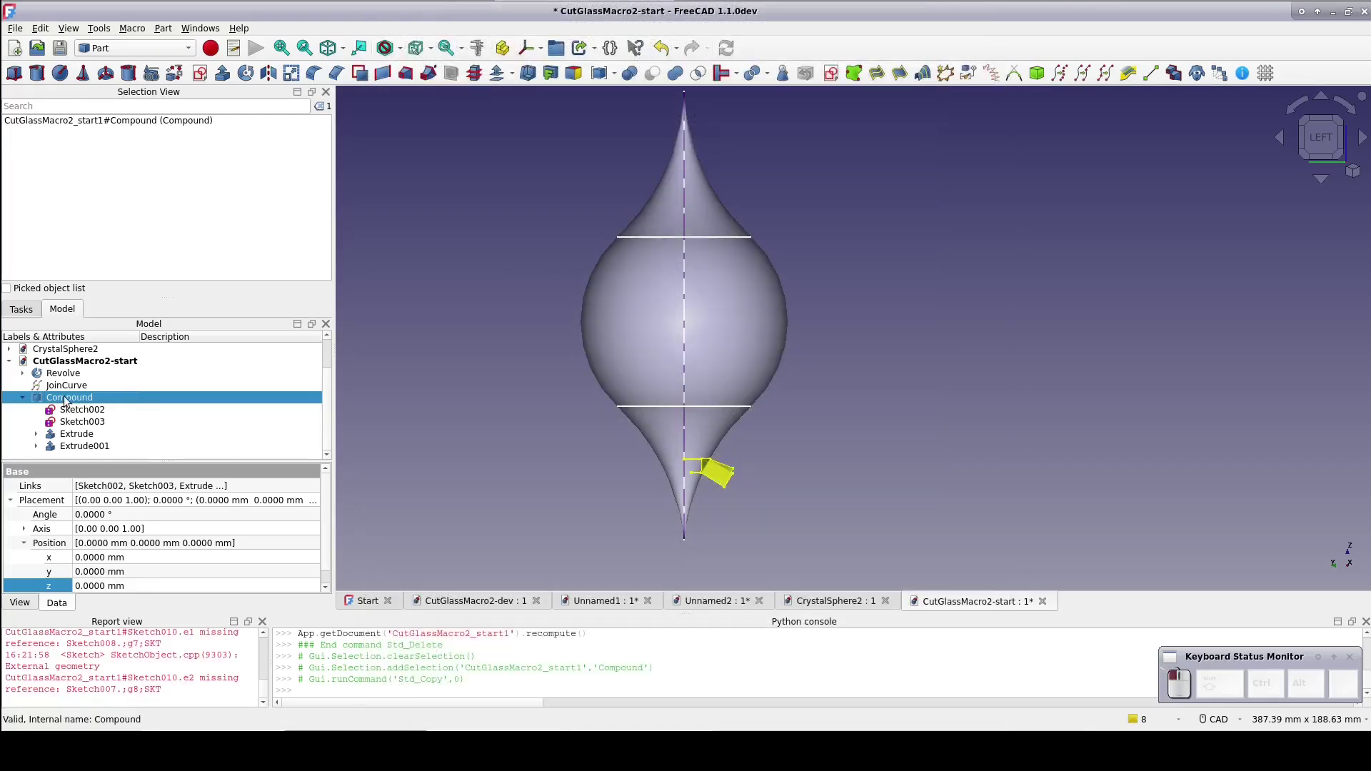
# Step: Run the NextRow2 macro on the Compound to create the next row's cutters
pyautogui.click(133, 28)
pyautogui.moveTo(172, 77)
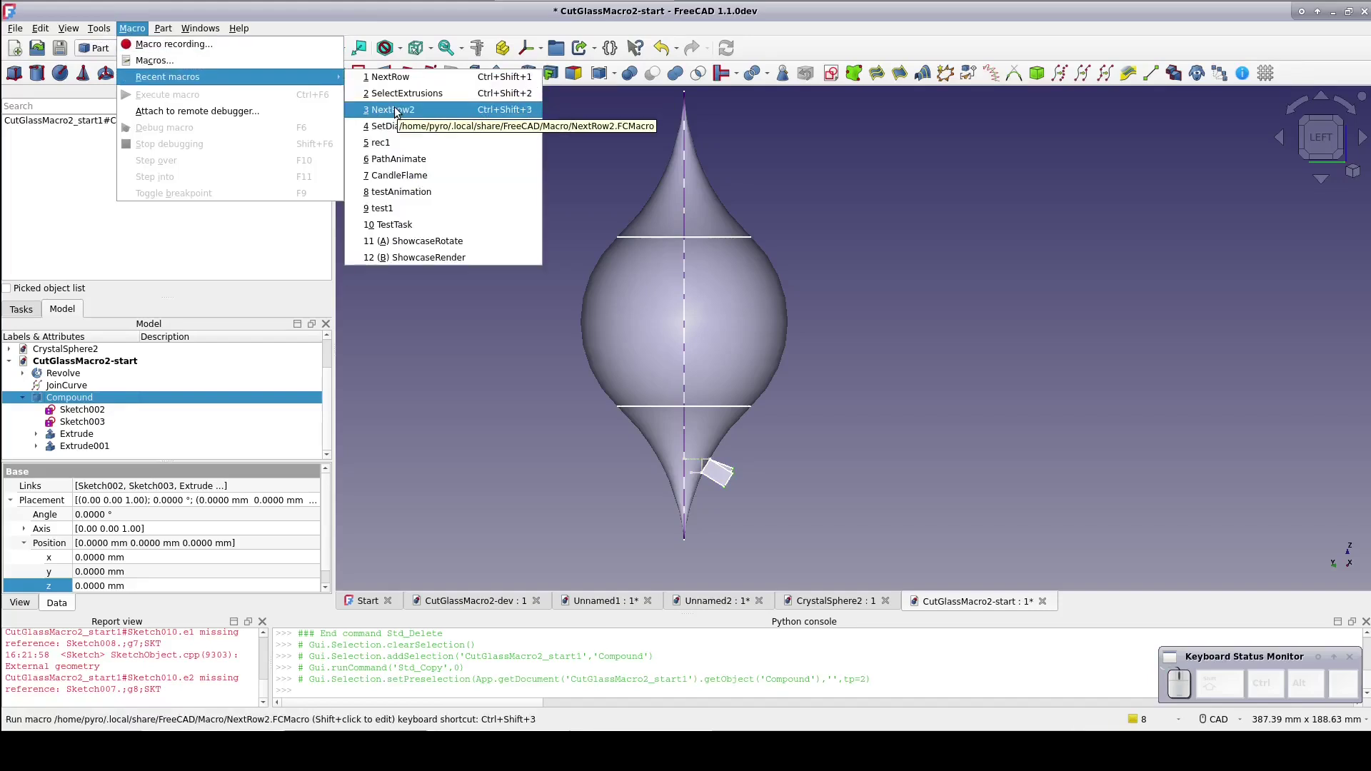
pyautogui.click(394, 110)
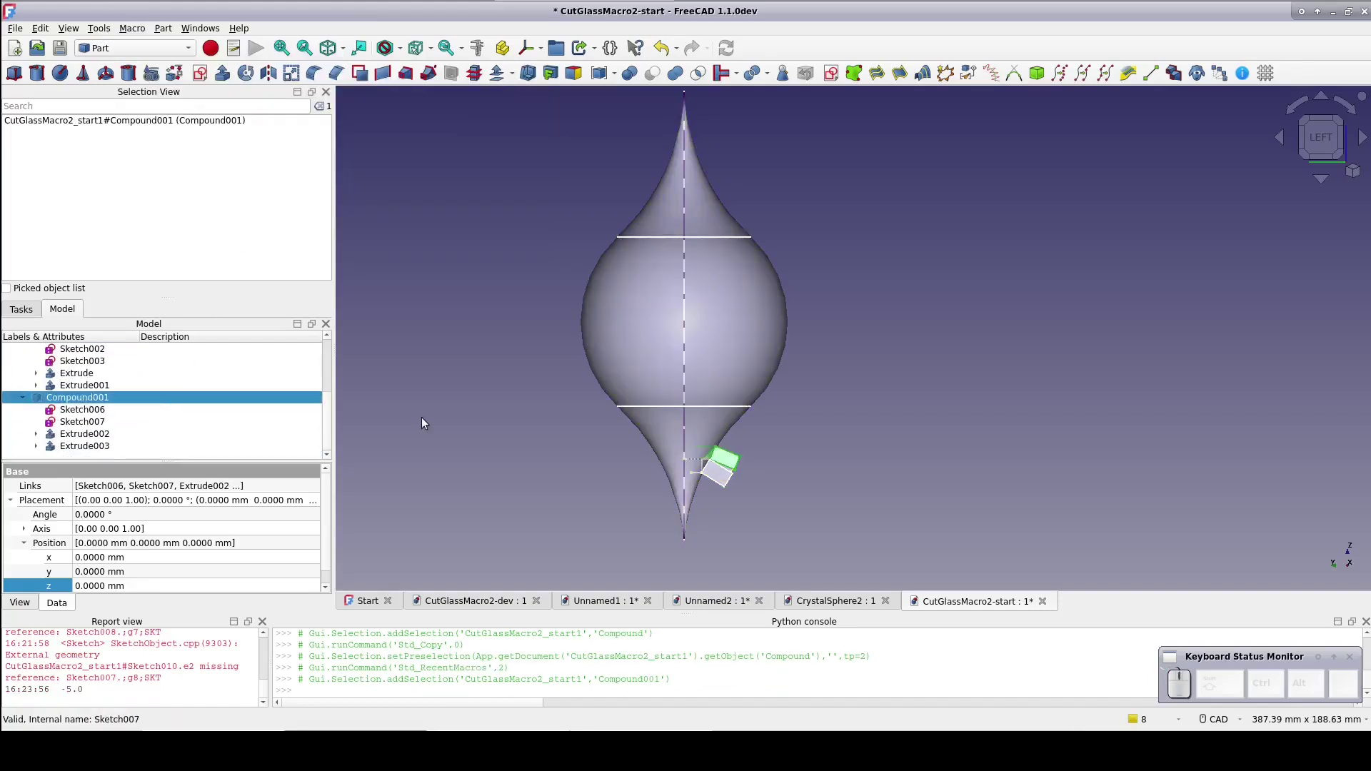
# Step: Repeat the NextRow2 macro on each new compound until the cutter rows follow the profile to the body's upper neck
pyautogui.hotkey('ctrl', 'shift', '1')
pyautogui.hotkey('ctrl', 'shift', '1')
pyautogui.hotkey('ctrl', 'shift', '1')
pyautogui.hotkey('ctrl', 'shift', '1')
pyautogui.hotkey('ctrl', 'shift', '1')
pyautogui.hotkey('ctrl', 'shift', '1')
pyautogui.hotkey('ctrl', 'shift', '1')
pyautogui.hotkey('ctrl', 'shift', '1')
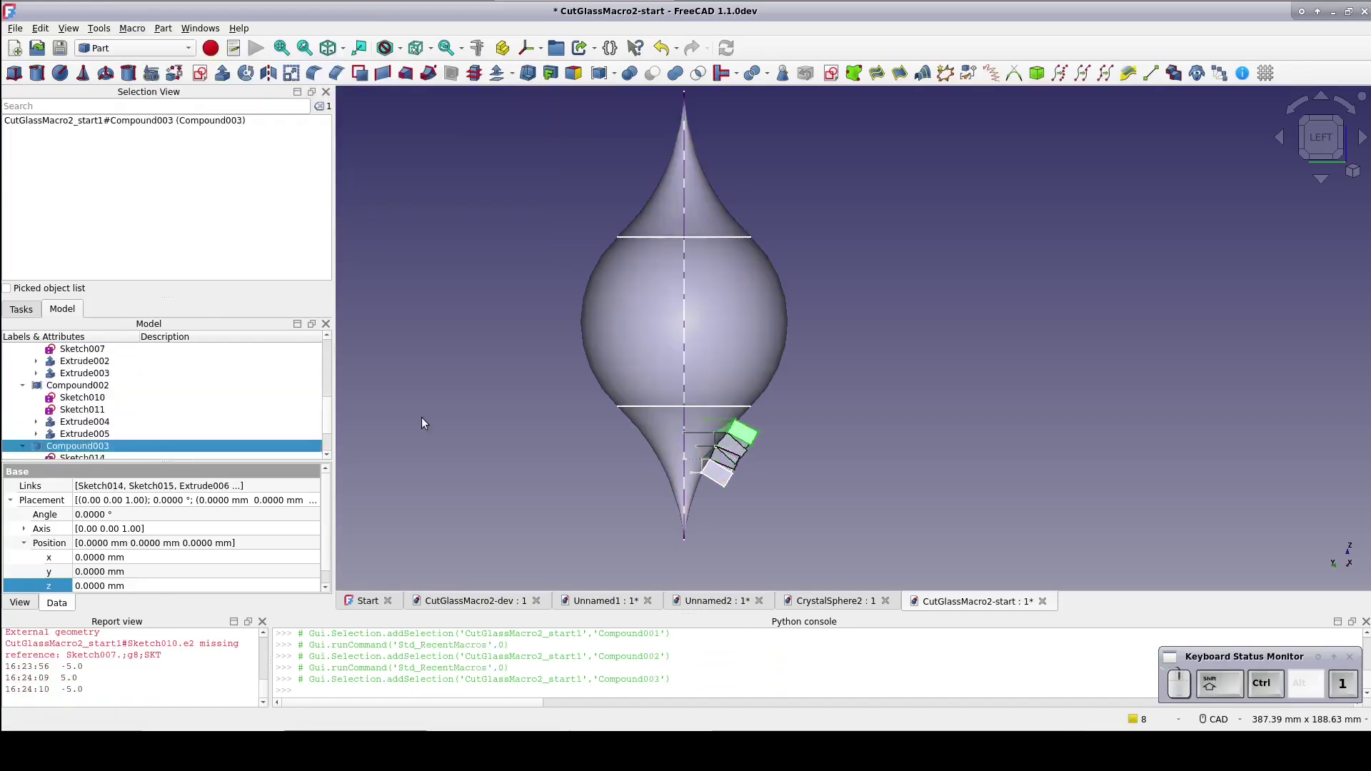
pyautogui.hotkey('ctrl', 'shift', '1')
pyautogui.hotkey('ctrl', 'shift', '1')
pyautogui.hotkey('ctrl', 'shift', '1')
pyautogui.hotkey('ctrl', 'shift', '1')
pyautogui.hotkey('ctrl', 'shift', '1')
pyautogui.hotkey('ctrl', 'shift', '1')
pyautogui.hotkey('ctrl', 'shift', '1')
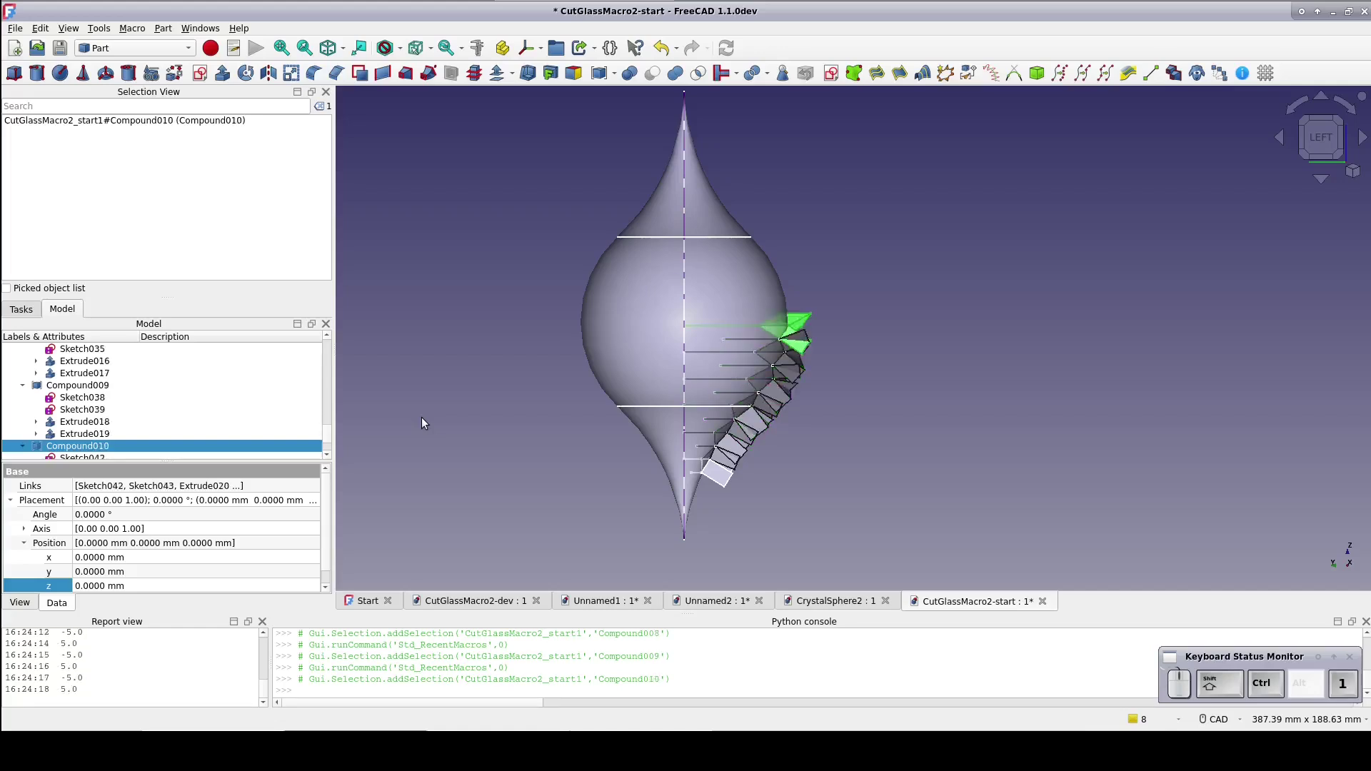
pyautogui.hotkey('ctrl', 'shift', '1')
pyautogui.hotkey('ctrl', 'shift', '1')
pyautogui.hotkey('ctrl', 'shift', '1')
pyautogui.hotkey('ctrl', 'shift', '1')
pyautogui.hotkey('ctrl', 'shift', '1')
pyautogui.hotkey('ctrl', 'shift', '1')
pyautogui.hotkey('ctrl', 'shift', '1')
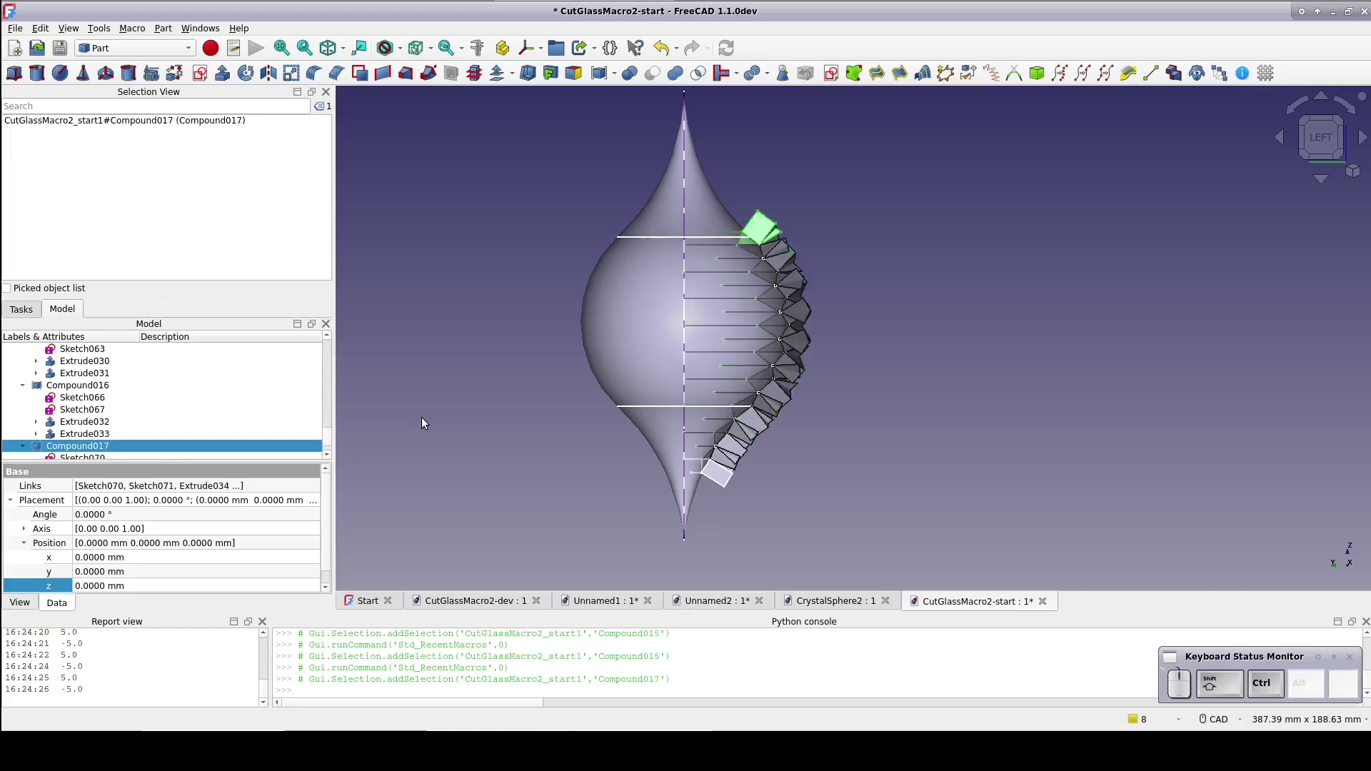
# Step: Combine all the row compounds, from Compound to Compound022, into one compound and rename it CutterCompounds
pyautogui.scroll(15, 145, 420)
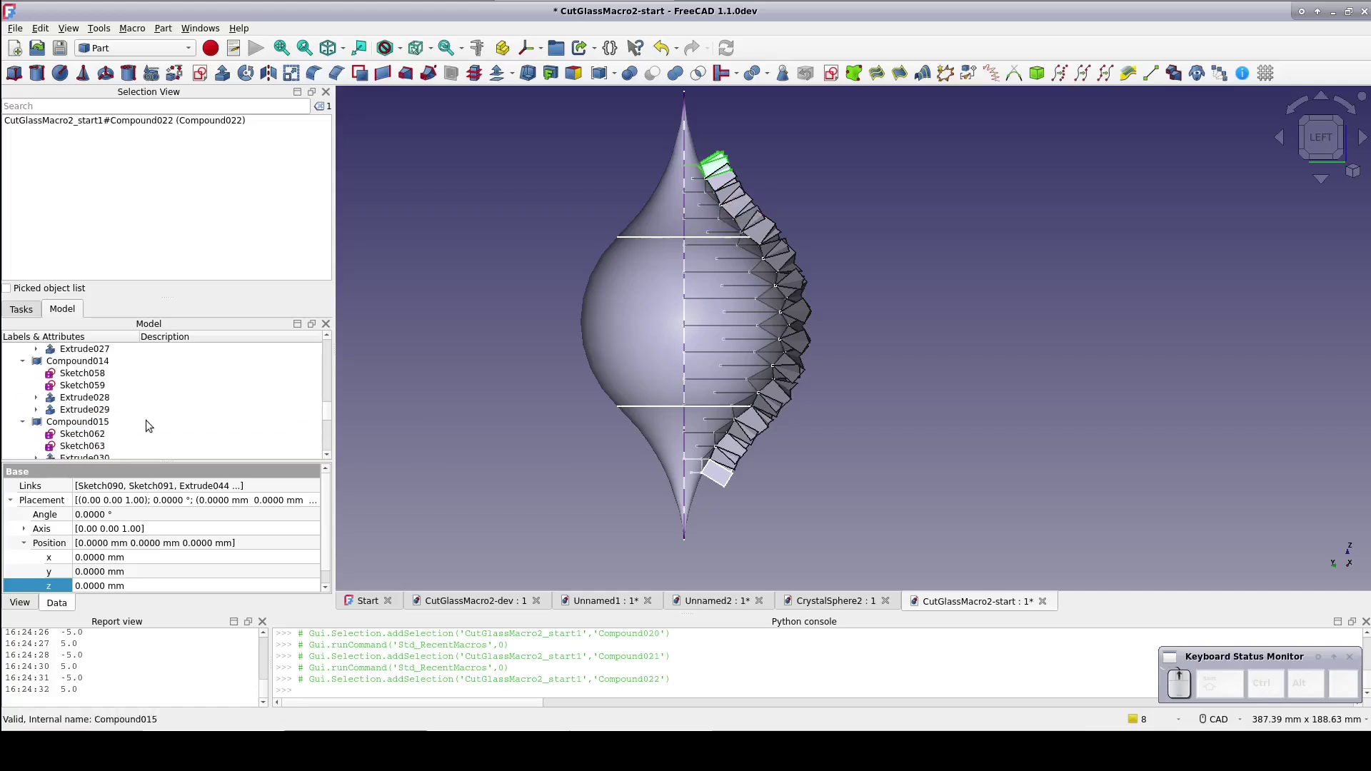
pyautogui.scroll(-8, 22, 428)
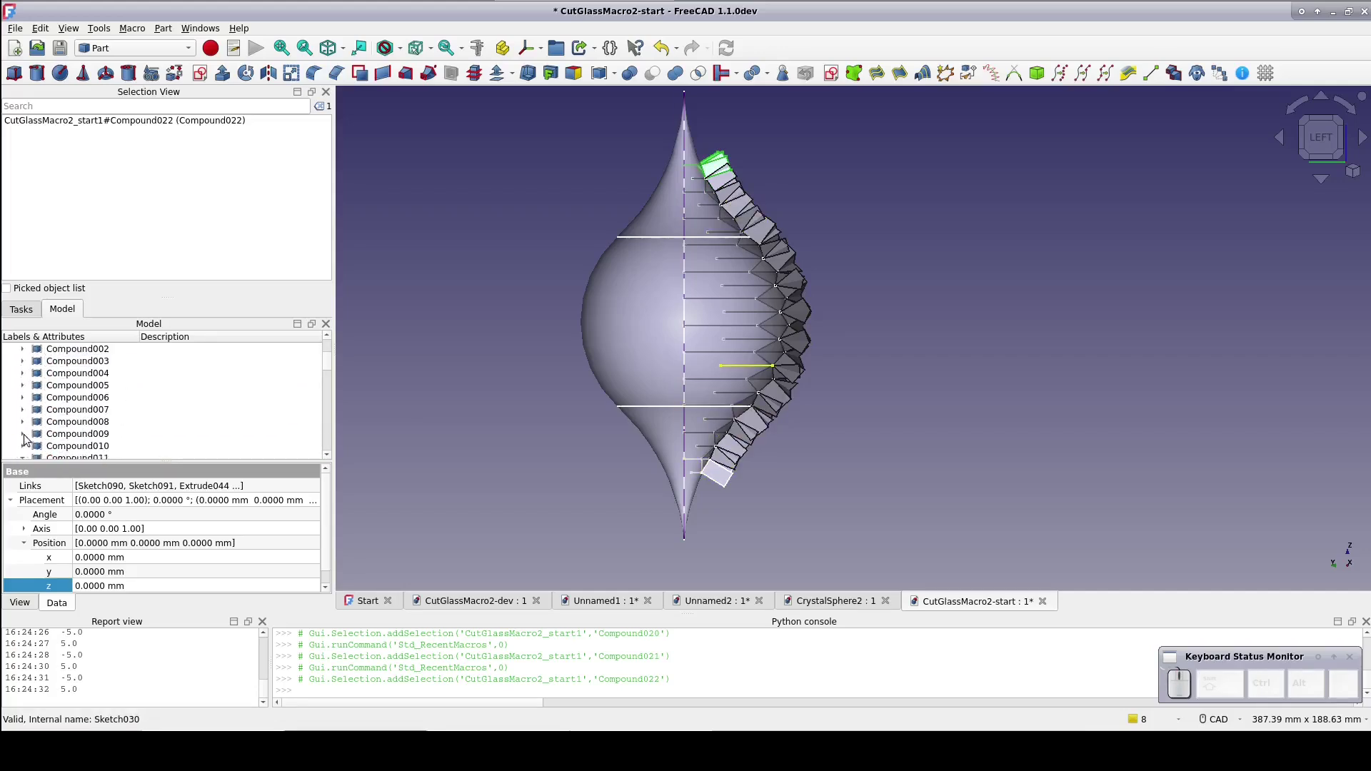
pyautogui.scroll(6, 28, 420)
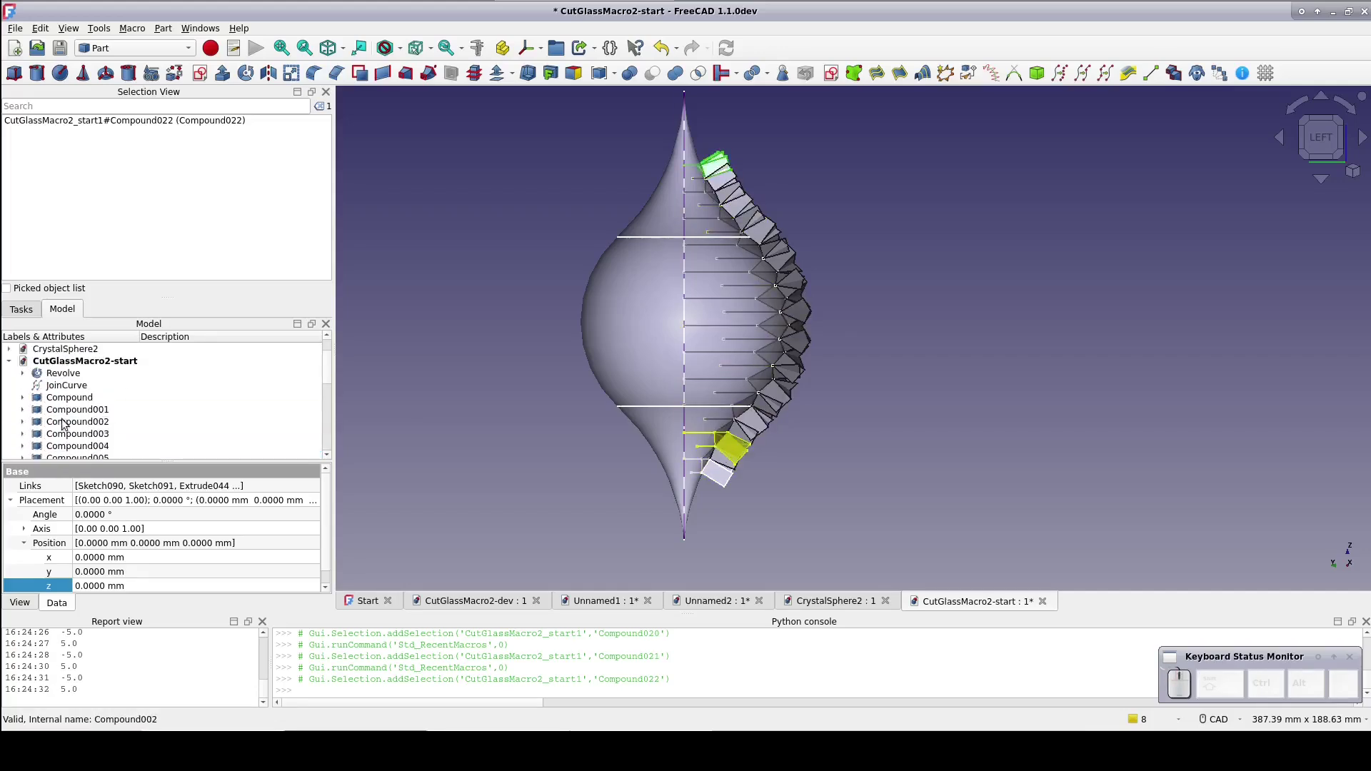
pyautogui.keyDown('shift'); pyautogui.click(65, 398); pyautogui.keyUp('shift')
pyautogui.click(598, 73)
pyautogui.rightClick(71, 433)
pyautogui.click(93, 447)
pyautogui.write('CutterCompounds')
pyautogui.press('Return')
# Step: Run the SelectExtrusions macro on CutterCompounds to select the extrusions of all cutter rows
pyautogui.click(132, 28)
pyautogui.moveTo(165, 74)
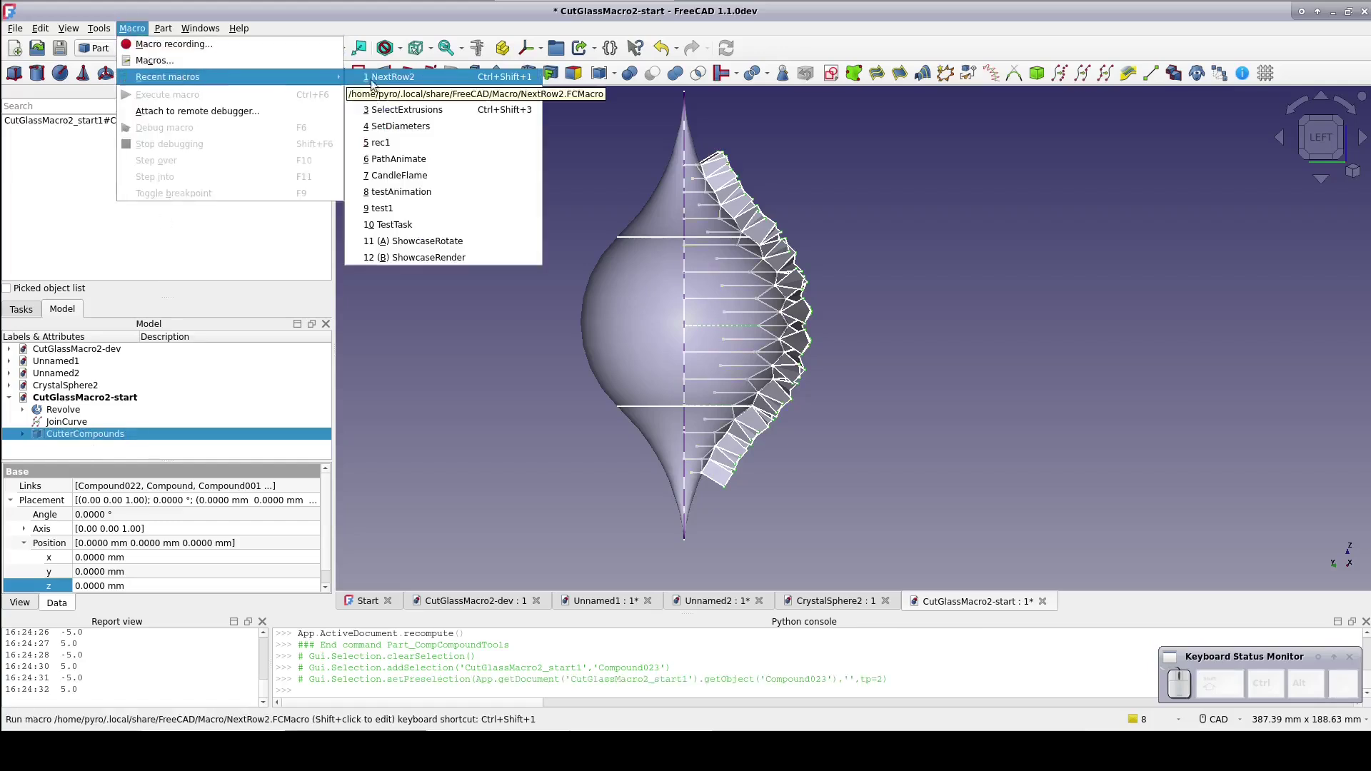
pyautogui.click(405, 110)
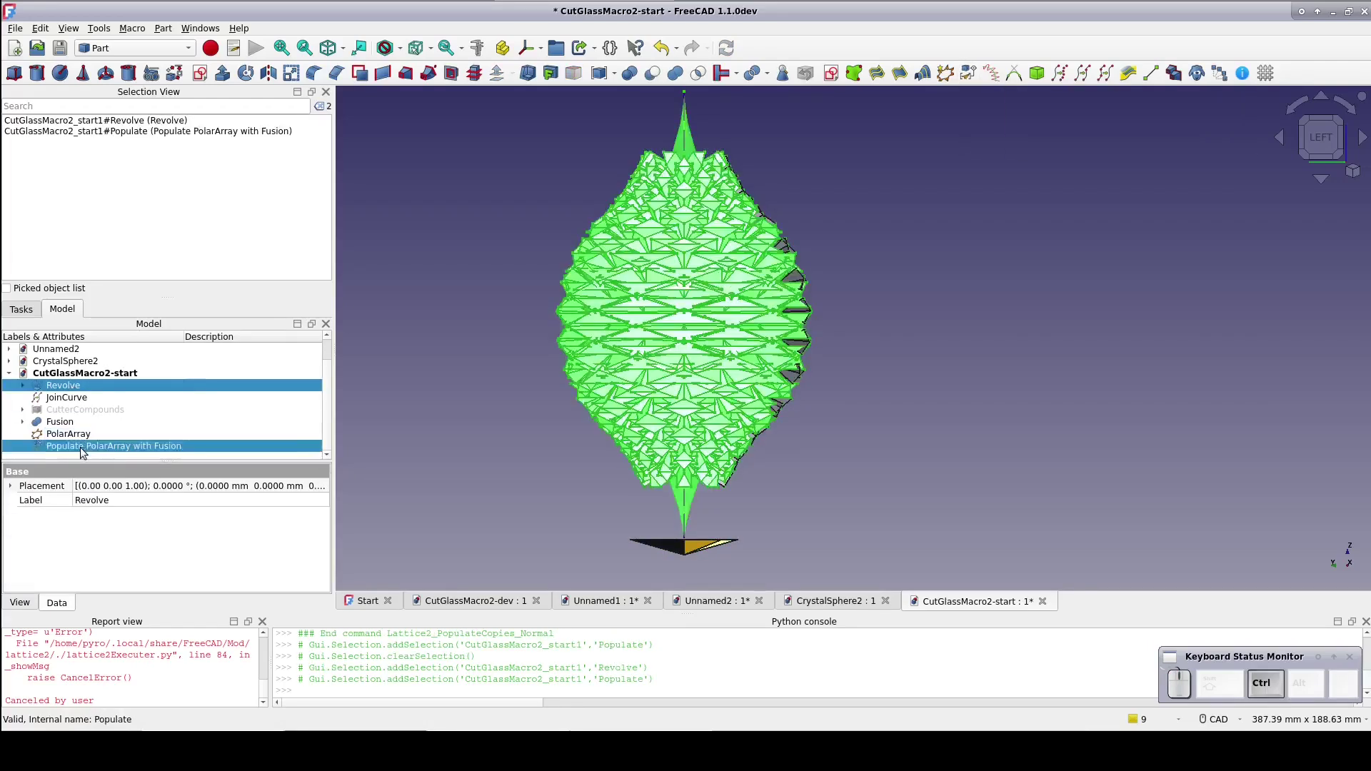
# Step: Hide the Fusion of cutters along the edge of the cut glass body
pyautogui.click(725, 198)
pyautogui.press('space')
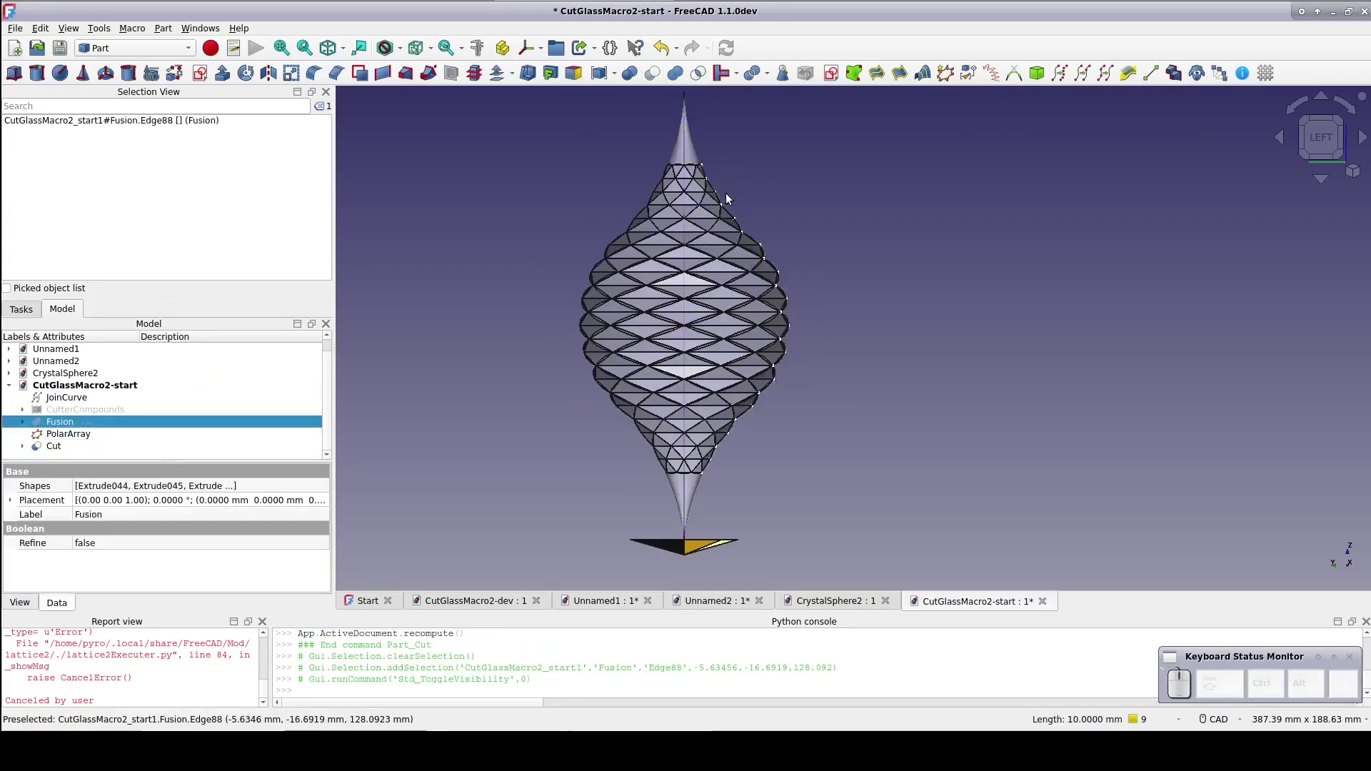
pyautogui.moveTo(842, 287); pyautogui.dragTo(926, 316, button='middle')
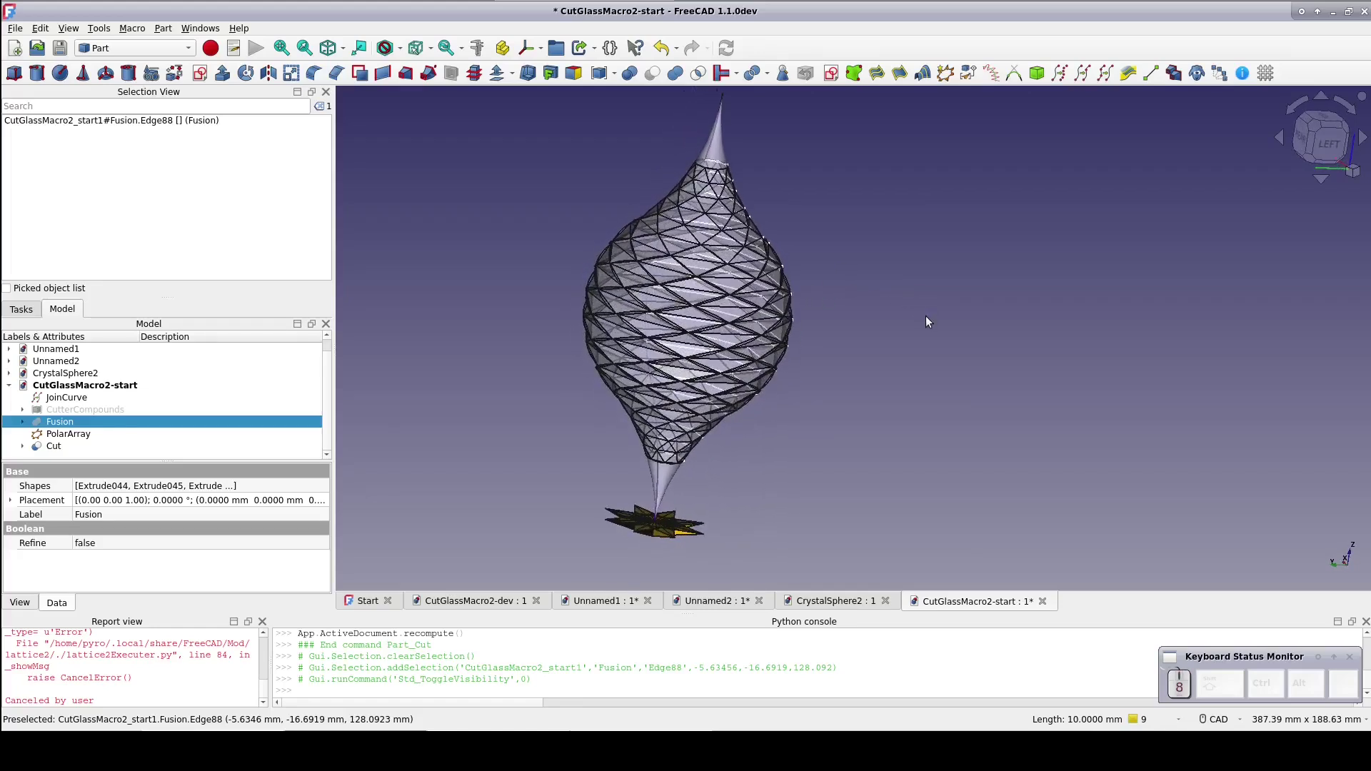
pyautogui.scroll(2, 921, 316)
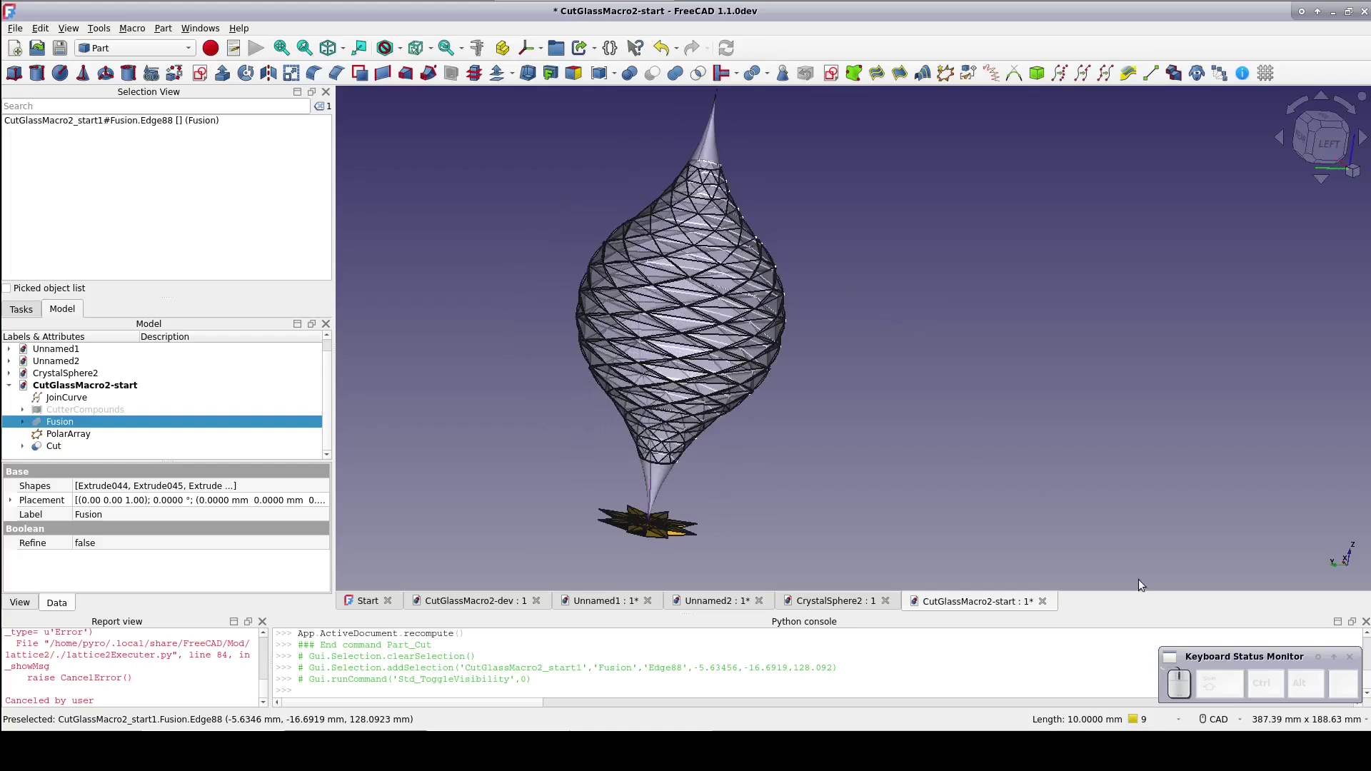